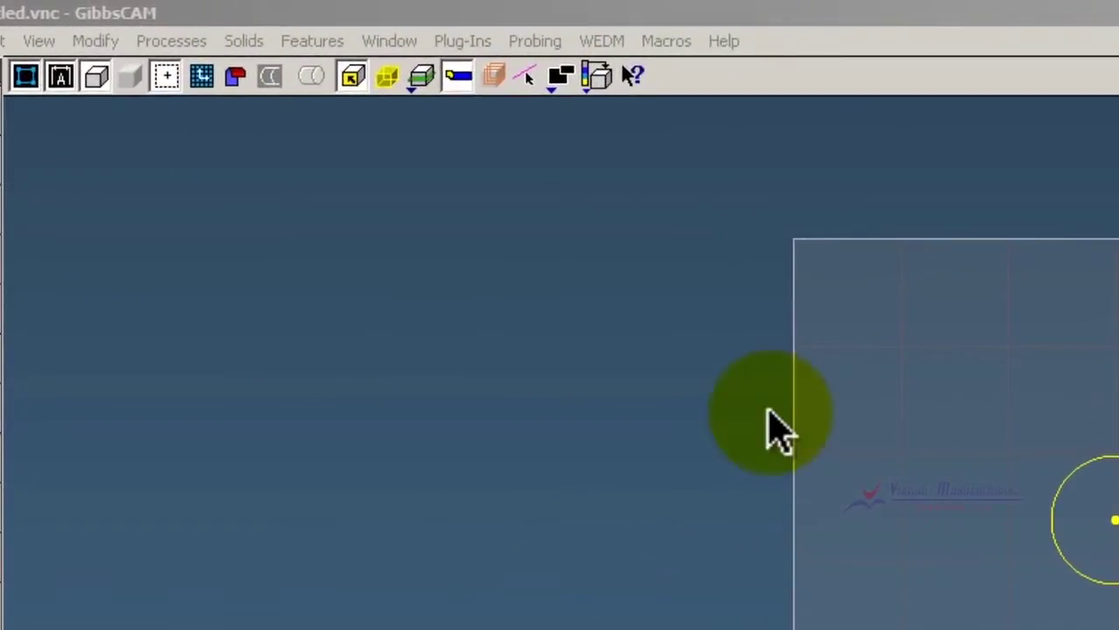
# - Leave the six-hole plate in GibbsCAM and switch to the ISCAR Tool Advisor page in Internet Explorer
pyautogui.click(464, 42)
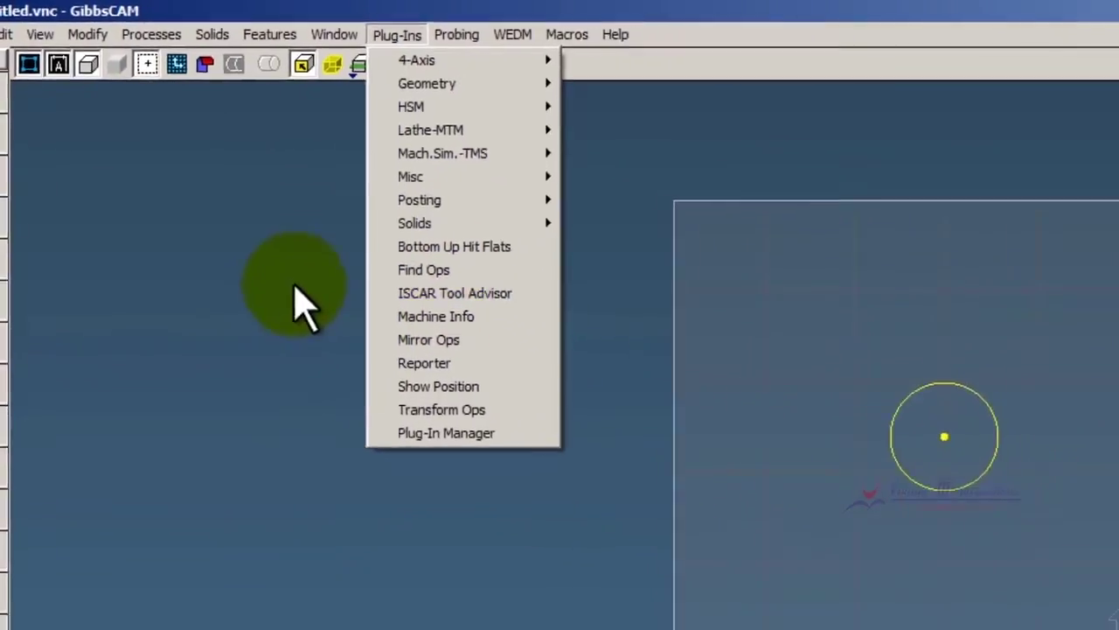
pyautogui.click(339, 344)
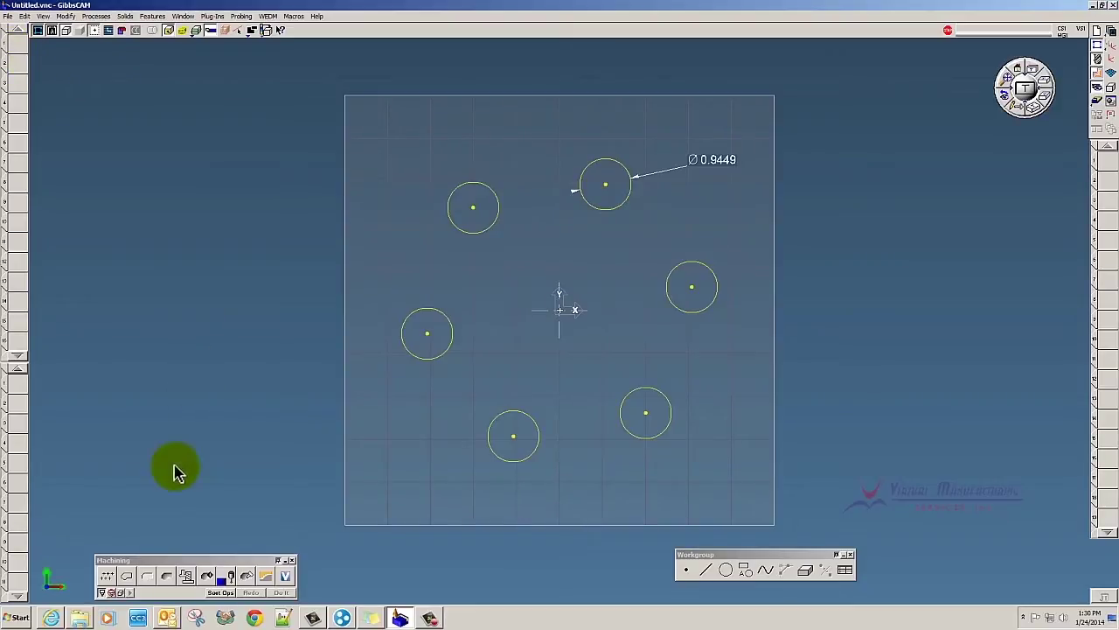
pyautogui.click(52, 617)
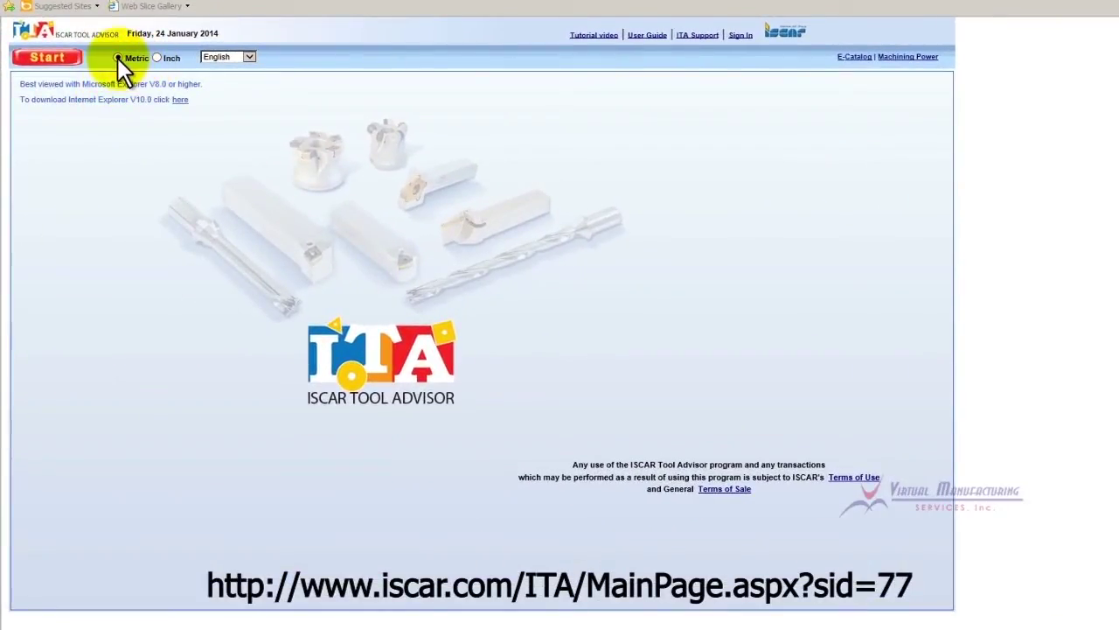
# - Go from Start to Hole making > Drilling and open its Tool Advisor search page
pyautogui.click(69, 57)
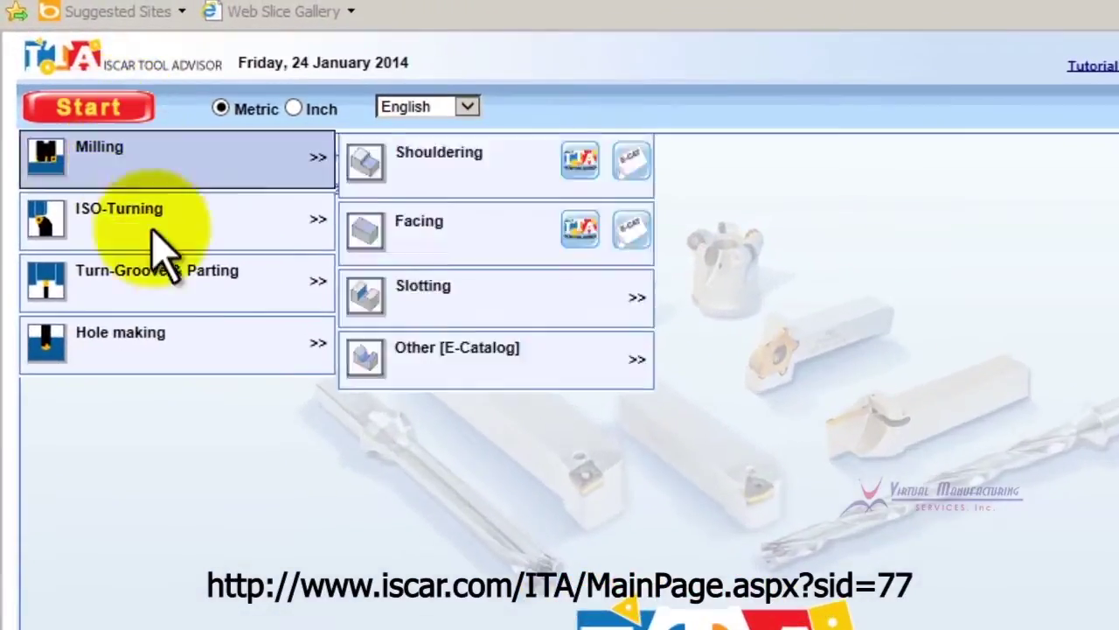
pyautogui.moveTo(101, 188)
pyautogui.moveTo(400, 364)
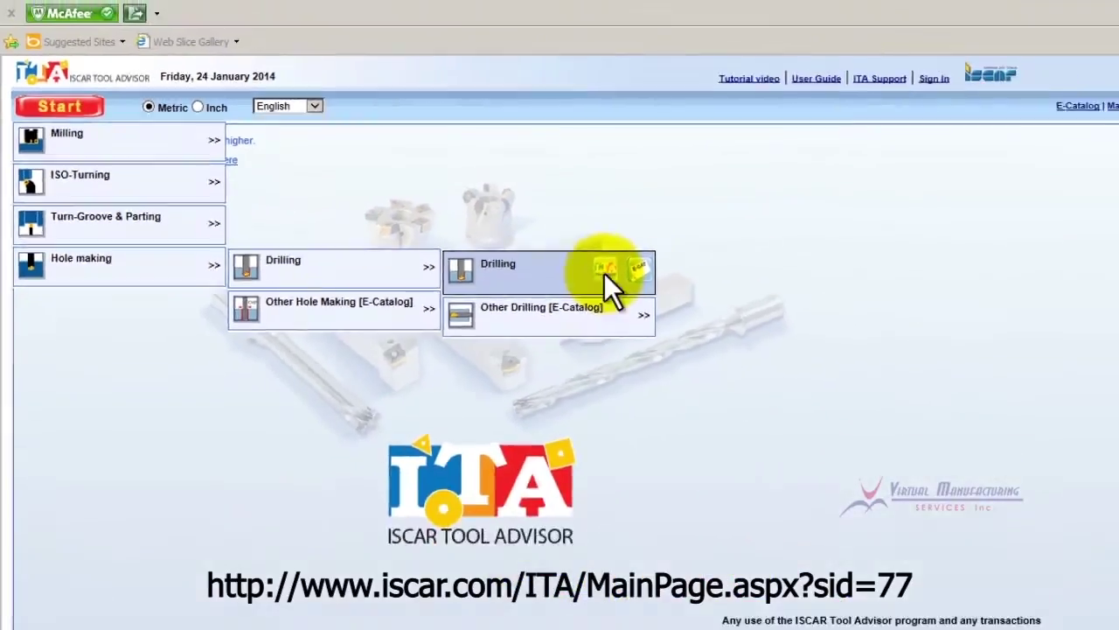
pyautogui.click(901, 354)
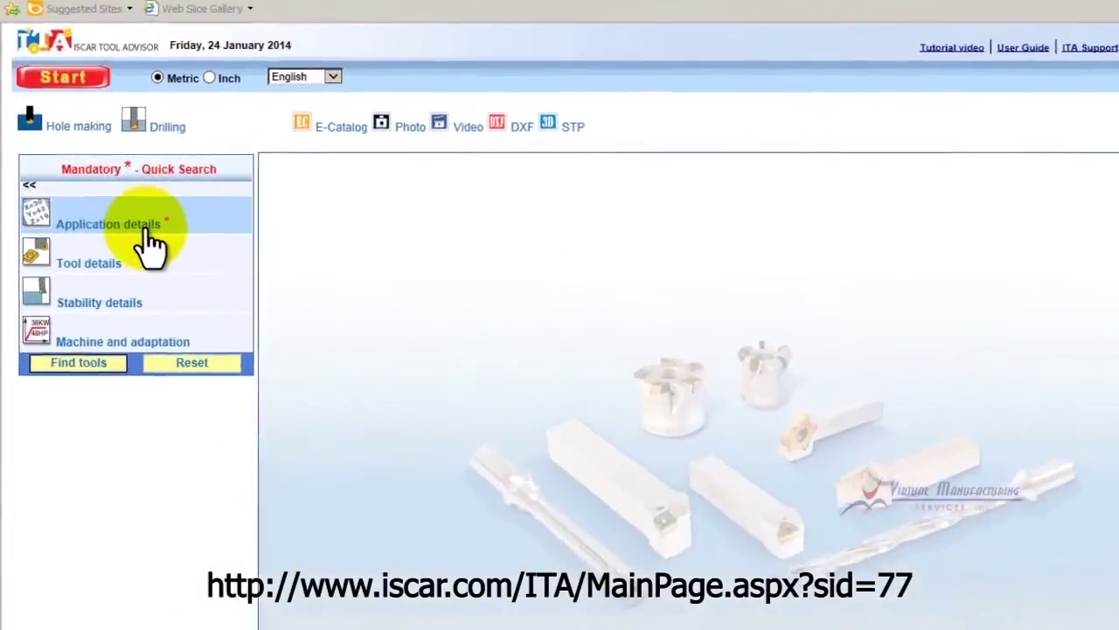
# - Pick AISI/SAE 8620 as the workpiece material, giving low alloy cast steel at HB 275, HRC 29
pyautogui.click(160, 247)
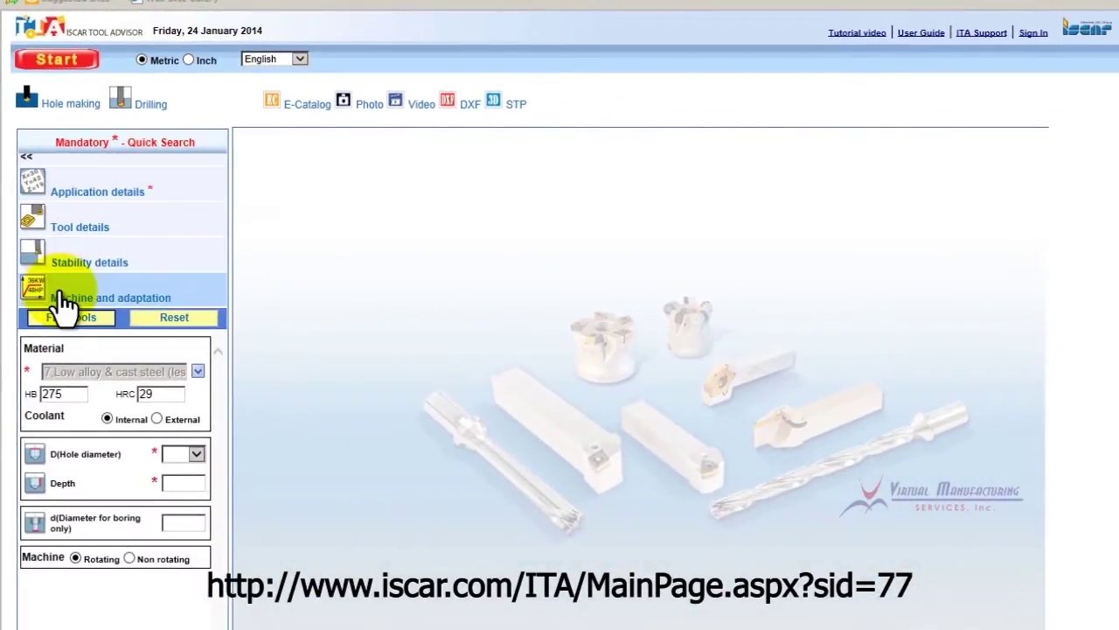
pyautogui.click(199, 374)
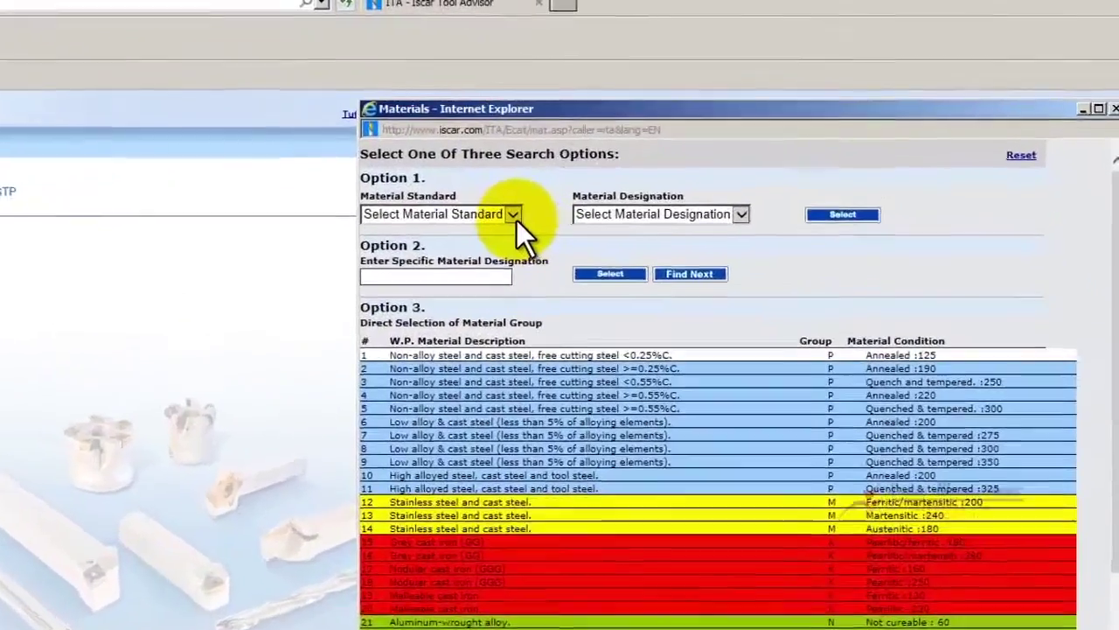
pyautogui.click(515, 216)
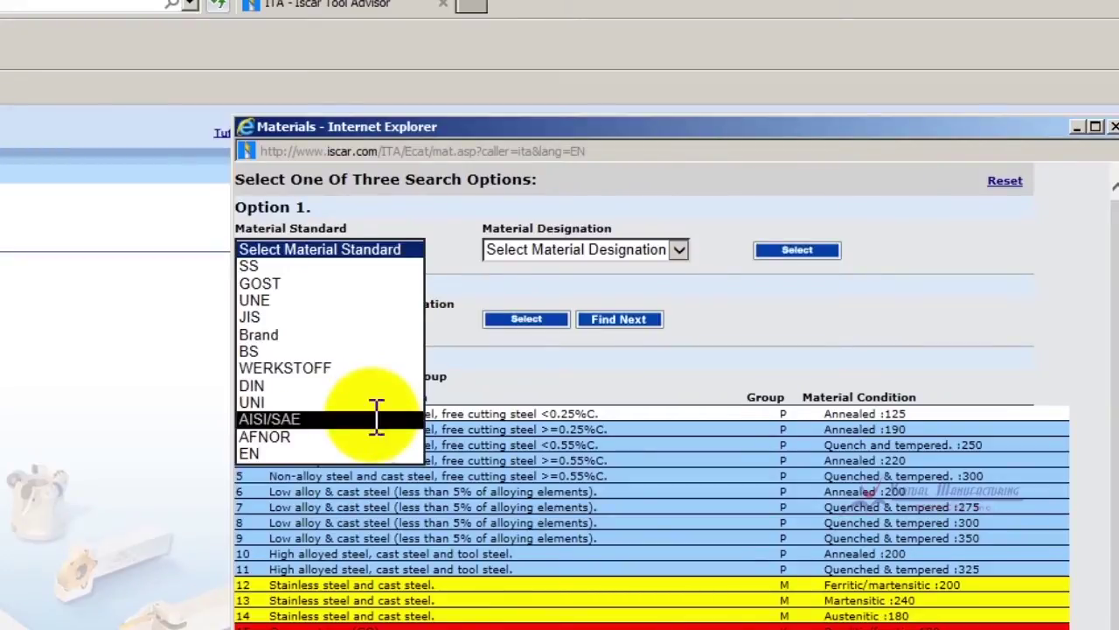
pyautogui.click(373, 419)
pyautogui.click(860, 250)
pyautogui.moveTo(872, 300); pyautogui.dragTo(889, 461)
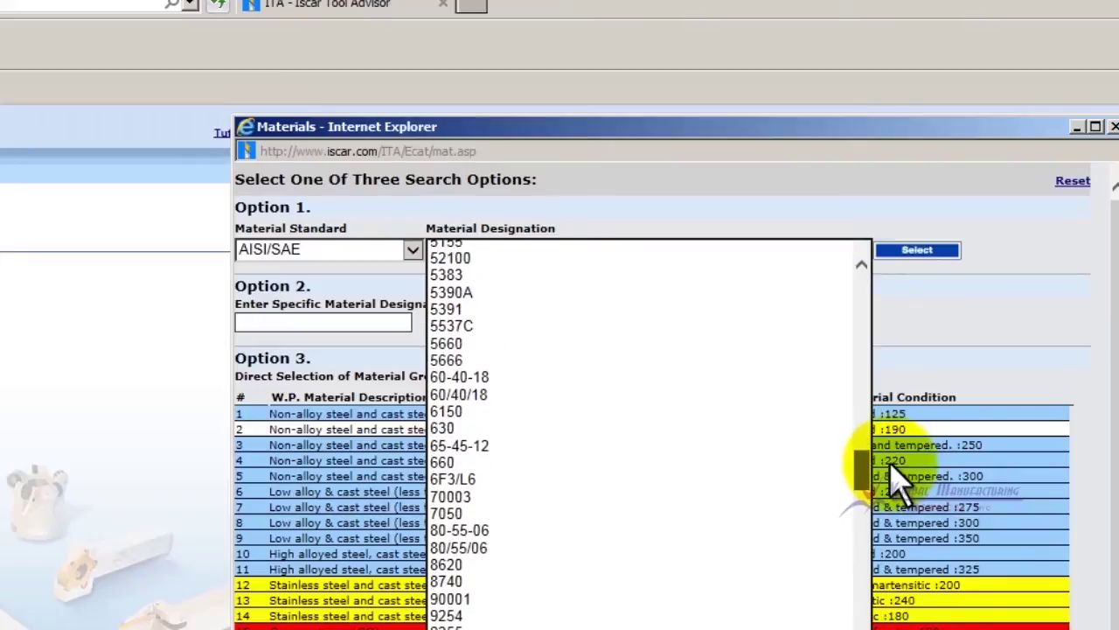
pyautogui.click(691, 565)
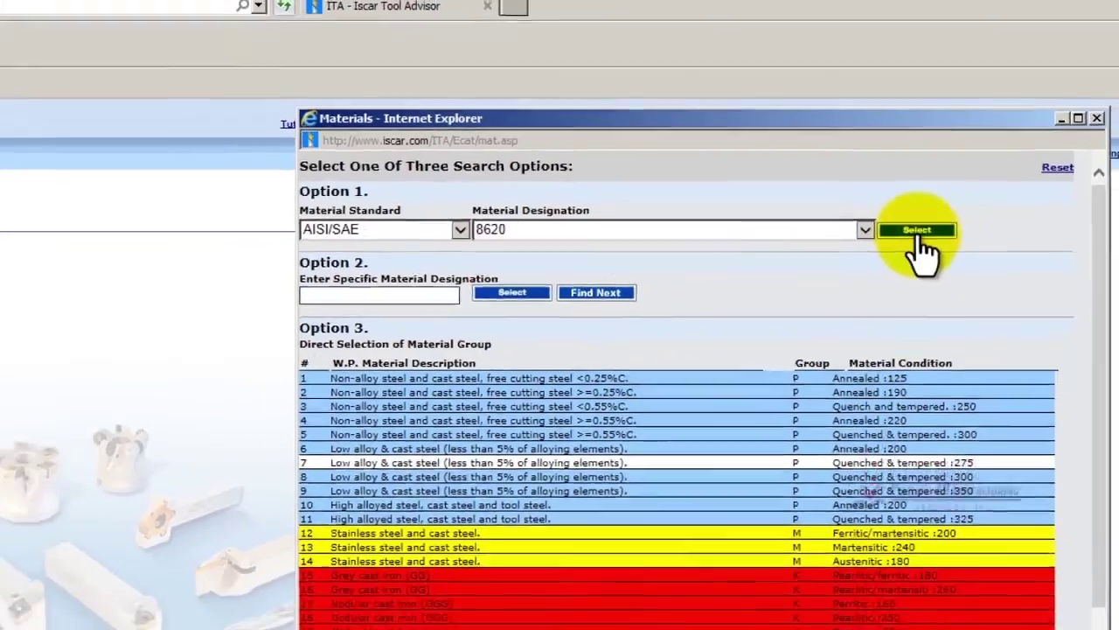
pyautogui.click(915, 234)
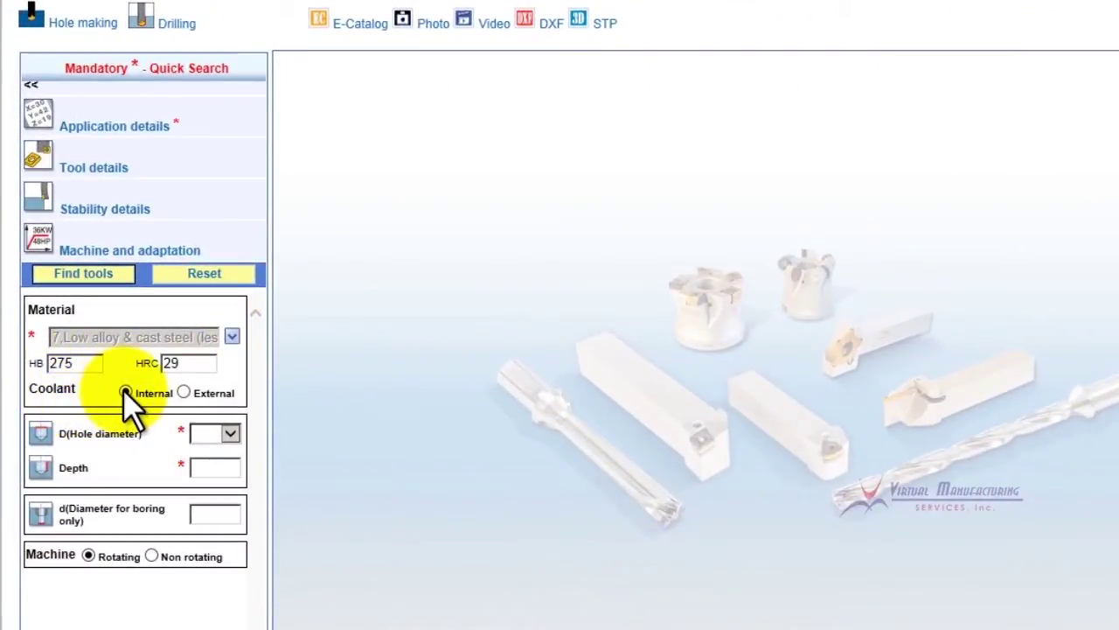
# - Choose a 24.0 mm hole diameter and start entering the hole depth
pyautogui.click(229, 433)
pyautogui.moveTo(239, 445); pyautogui.dragTo(268, 628)
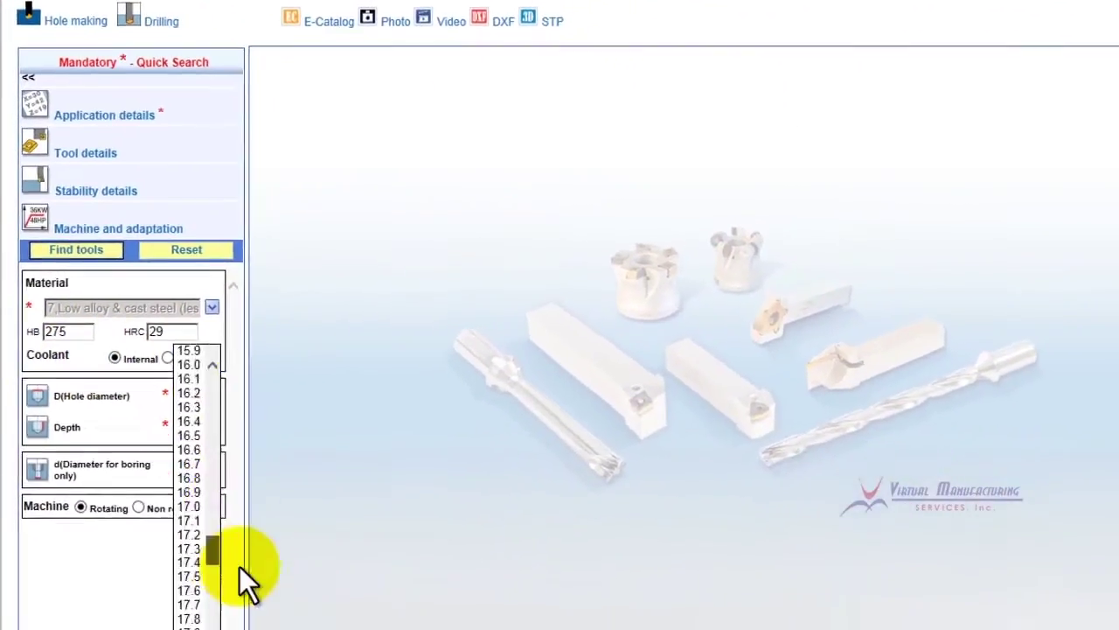
pyautogui.moveTo(239, 566); pyautogui.dragTo(211, 540)
pyautogui.click(168, 503)
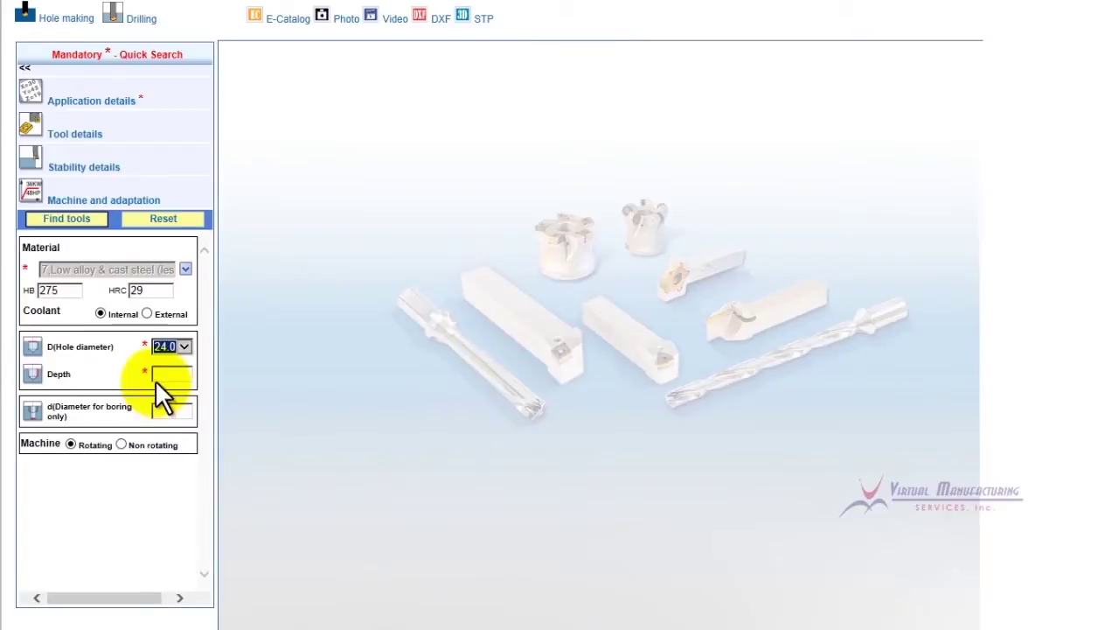
pyautogui.click(162, 378)
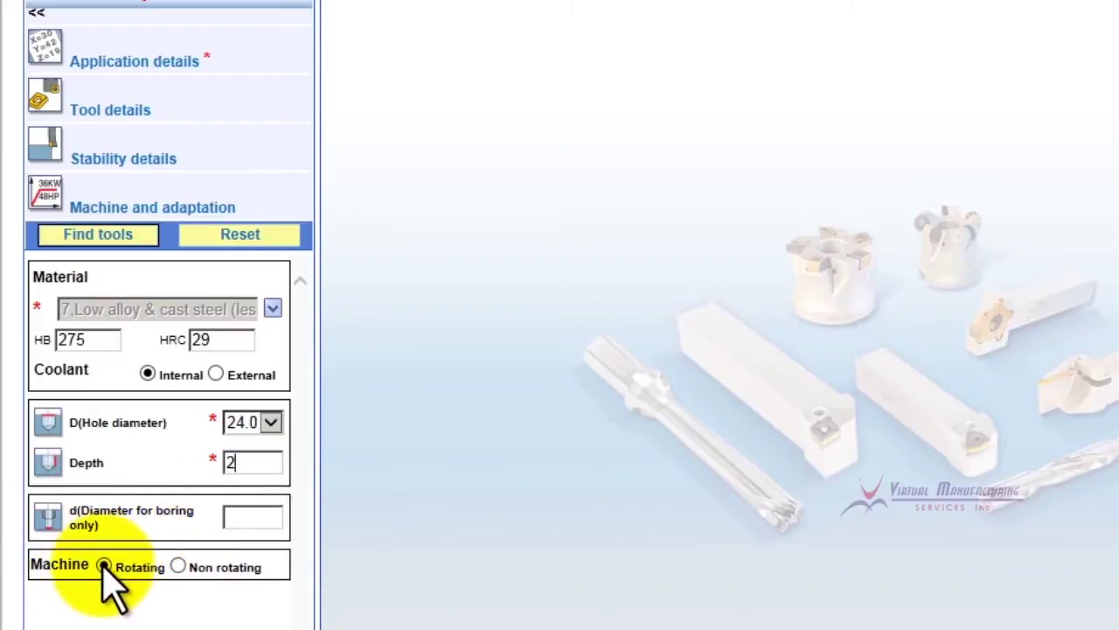
# - Review tool and stability details, then set the machine adaptation type to CAT size 40
pyautogui.click(120, 127)
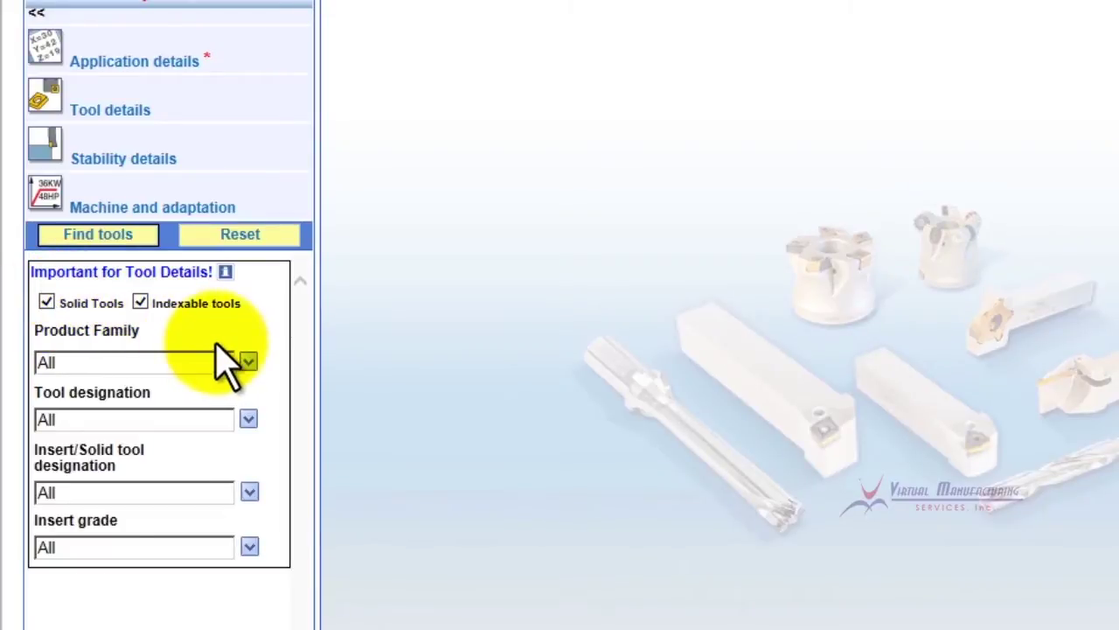
pyautogui.click(50, 169)
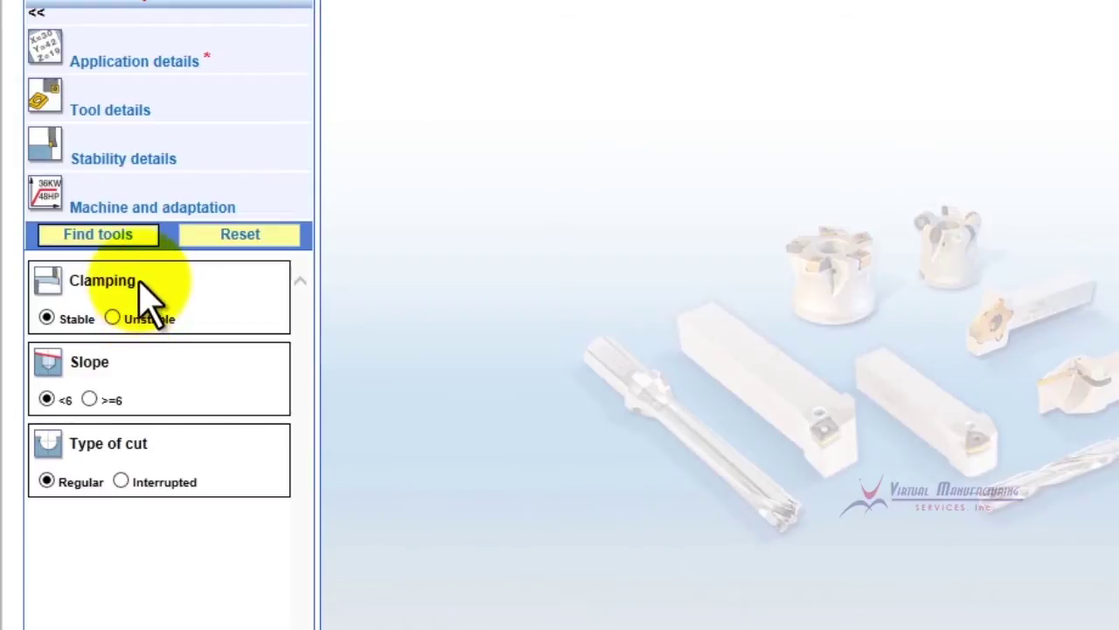
pyautogui.click(48, 210)
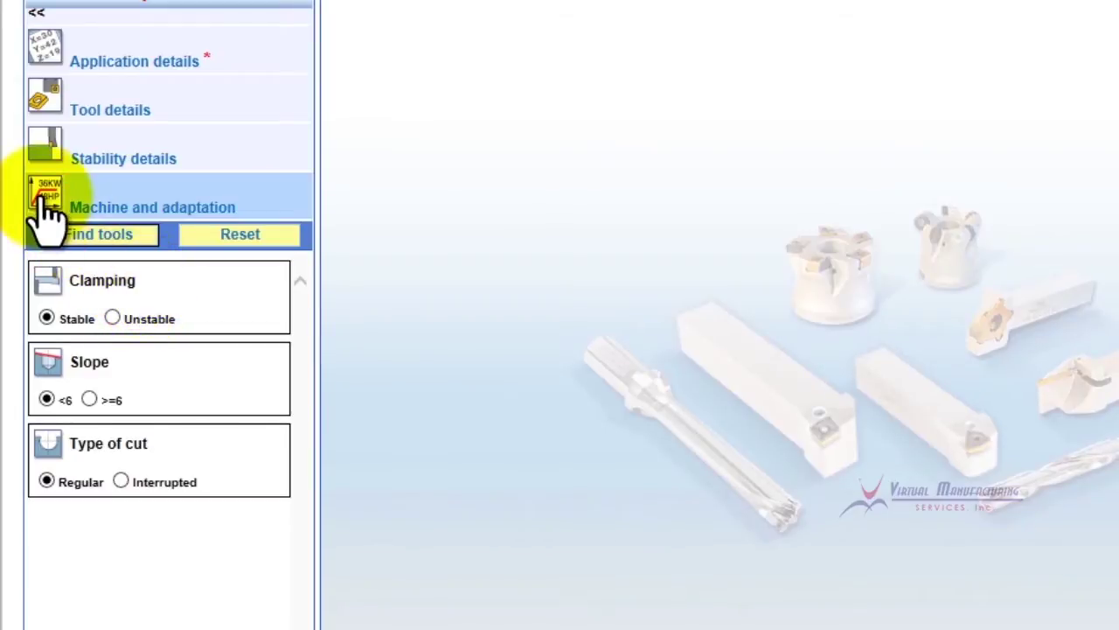
pyautogui.click(165, 304)
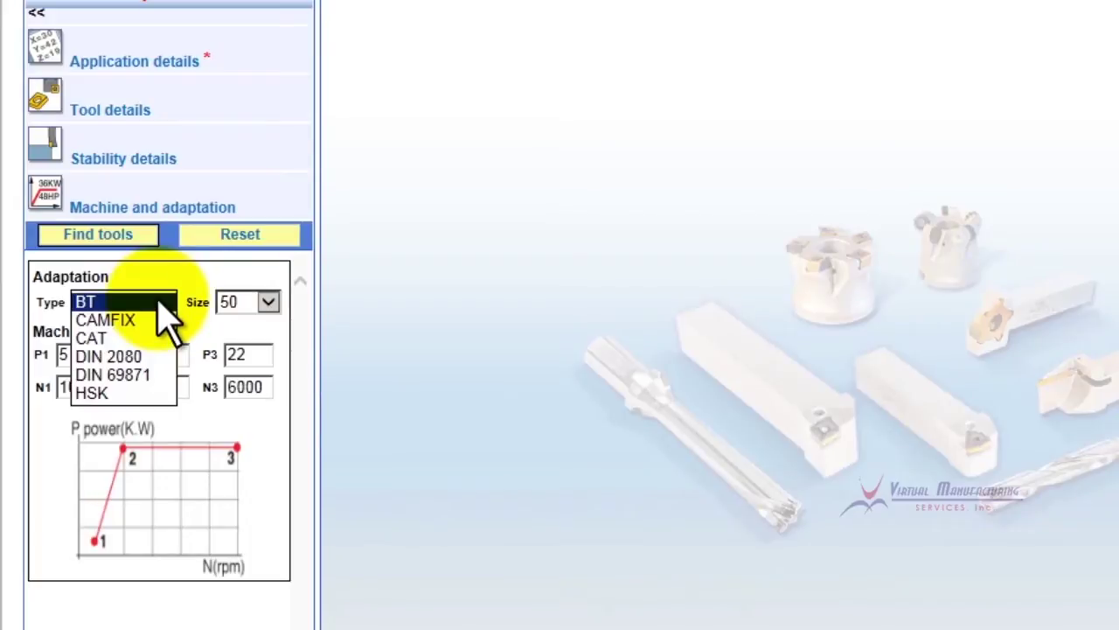
pyautogui.click(131, 338)
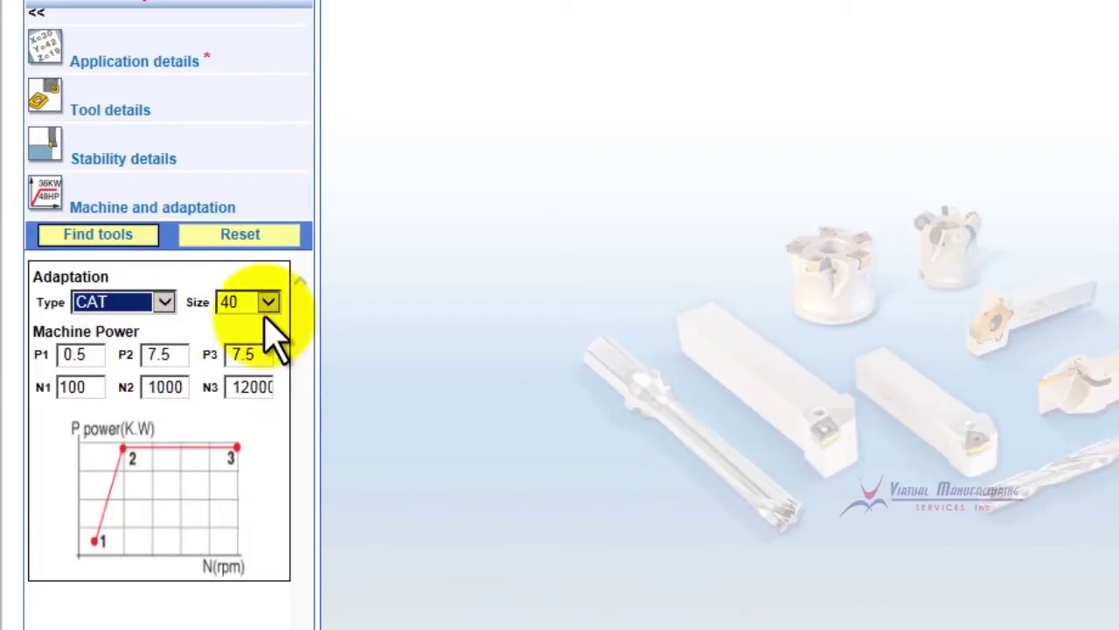
# - Run Find tools to list the recommended 24 mm SUMOCHAM and DR-TWIST drills
pyautogui.click(96, 235)
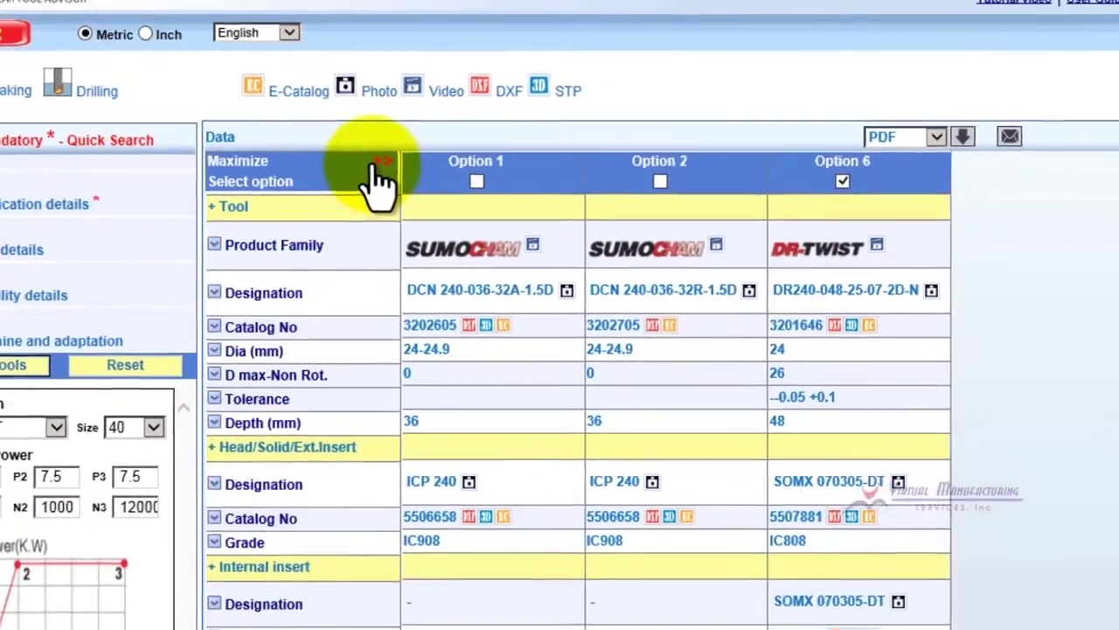
# - Expand the results and tick Option 3, SUMOCHAM DCN 240-072-32R-3D, viewing then closing its video
pyautogui.click(355, 183)
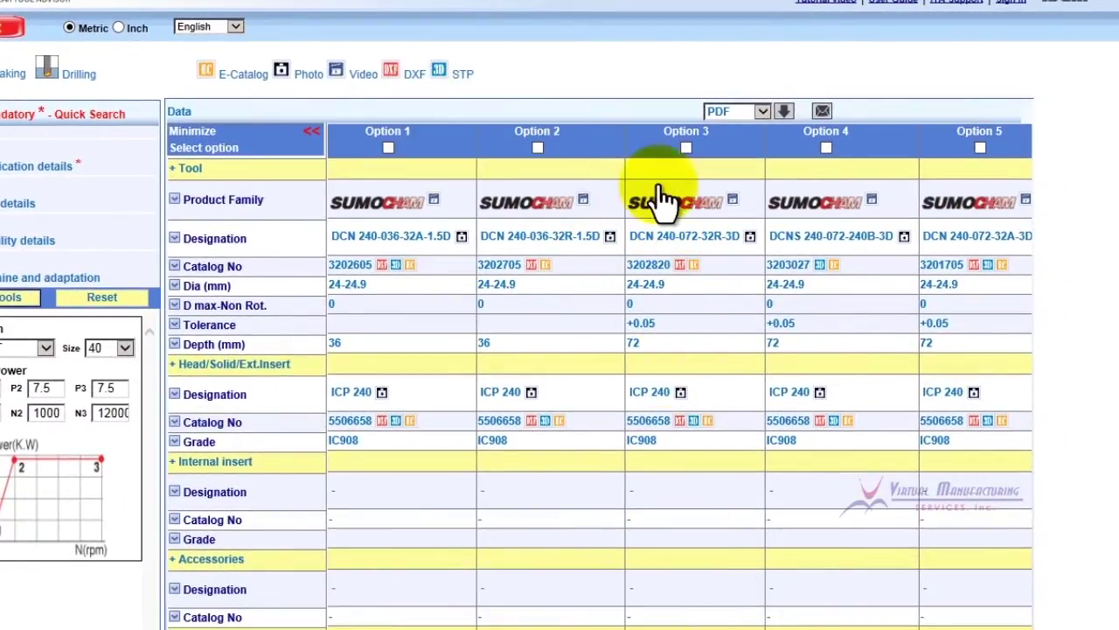
pyautogui.click(687, 148)
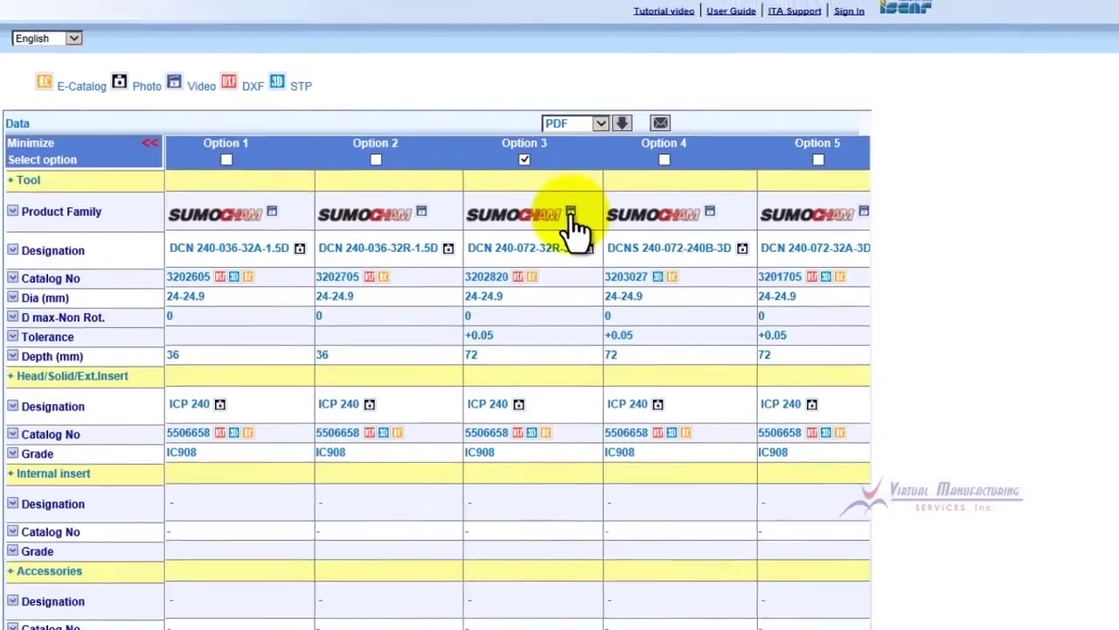
pyautogui.click(732, 201)
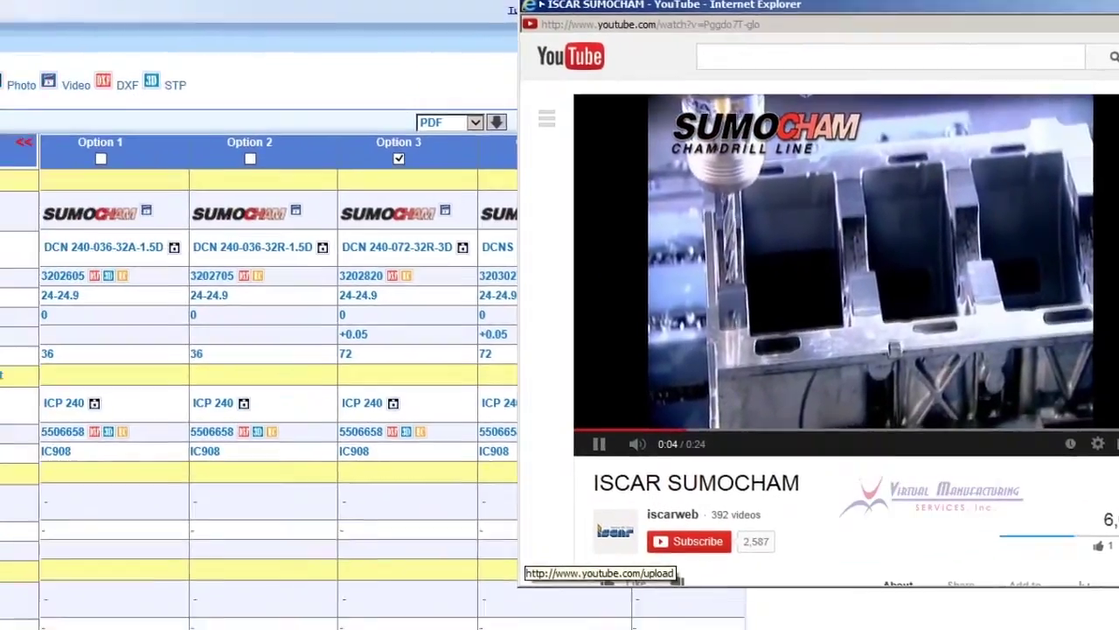
pyautogui.click(976, 33)
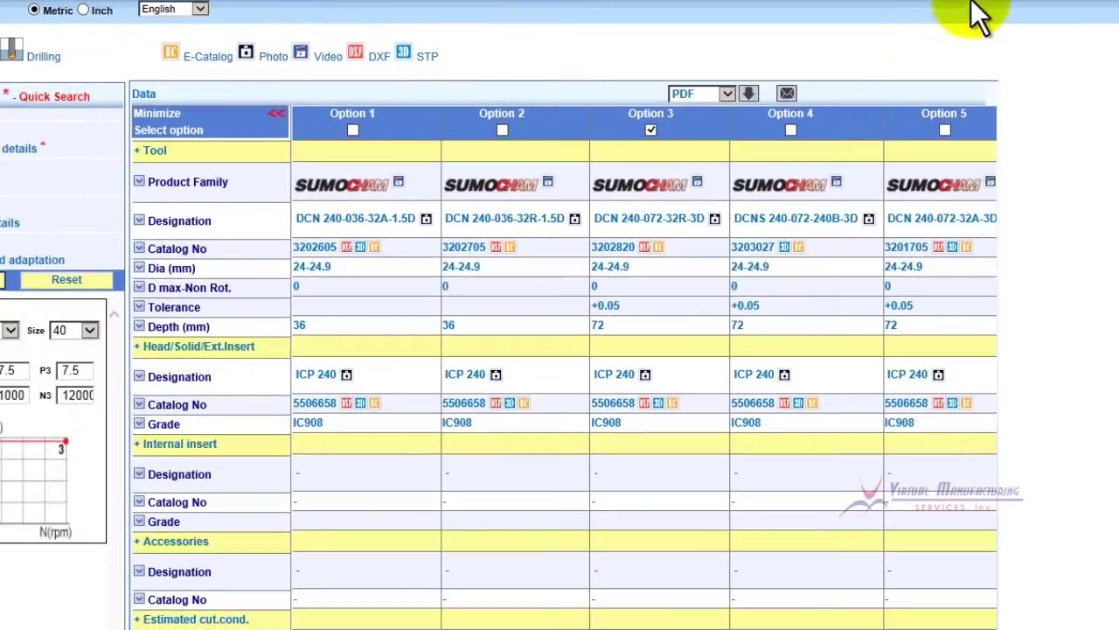
# - Tick Option 4, DCNS 240-072-240B-3D, and save its 3D model as 3203027.stp
pyautogui.moveTo(649, 218)
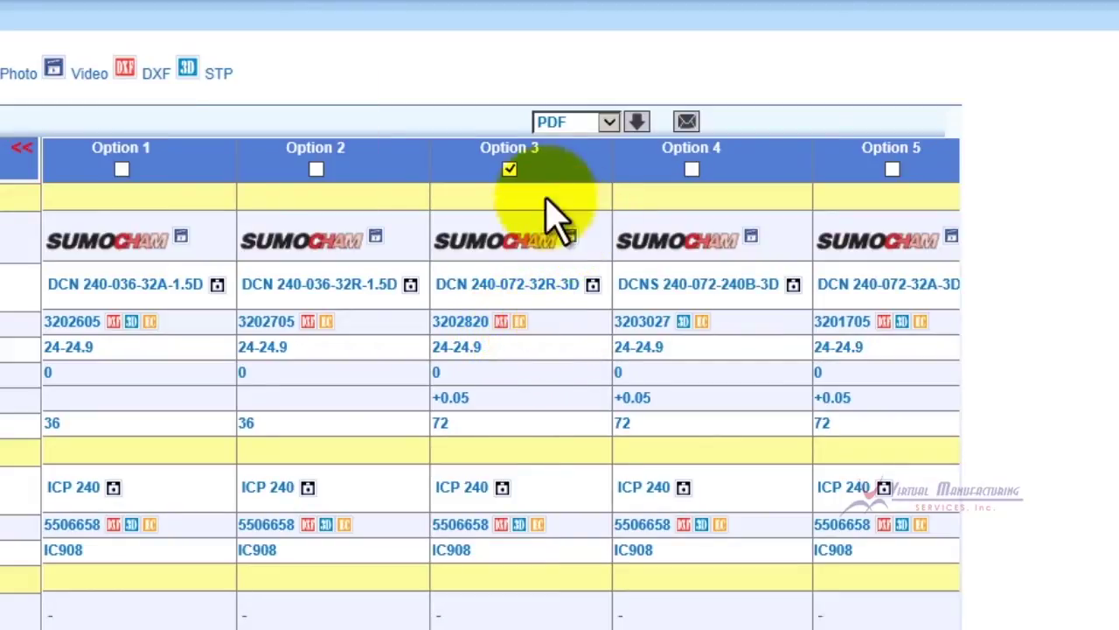
pyautogui.click(692, 168)
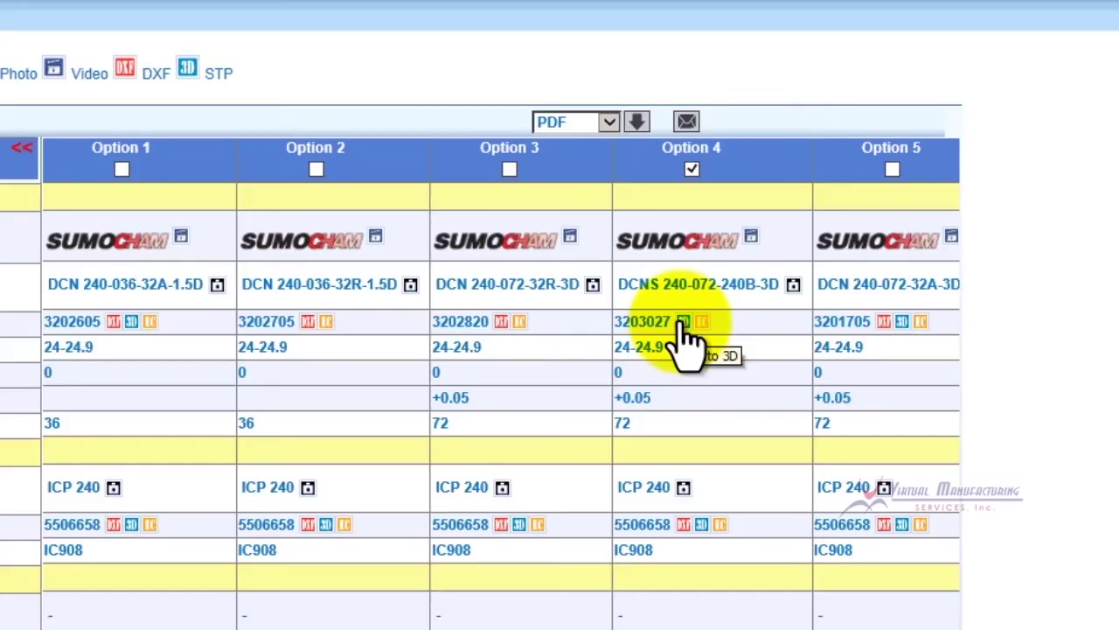
pyautogui.click(683, 322)
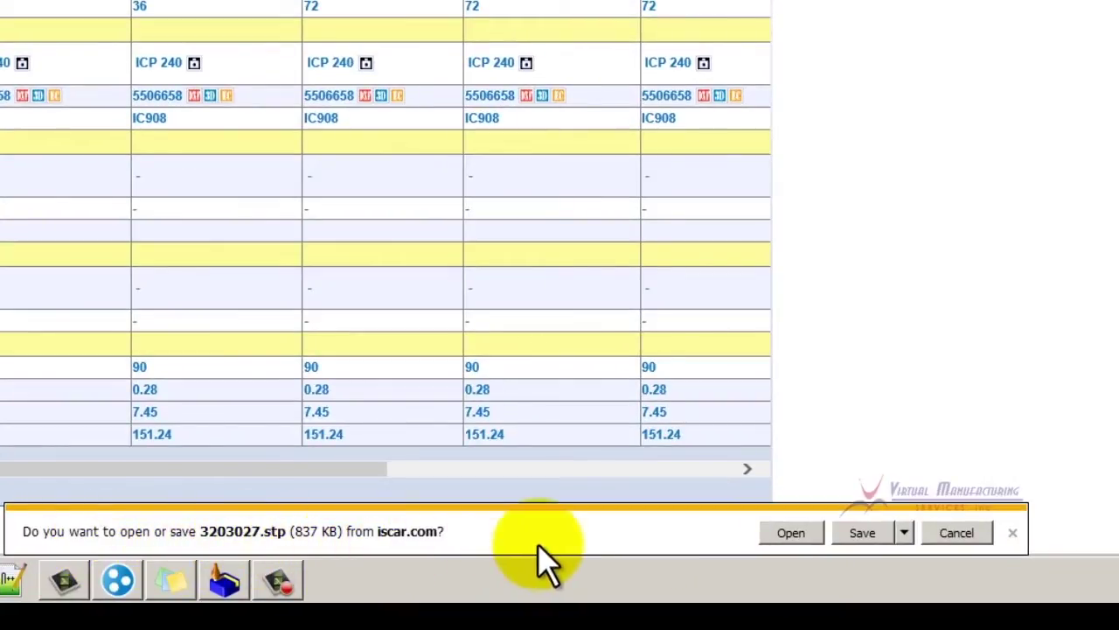
pyautogui.click(906, 532)
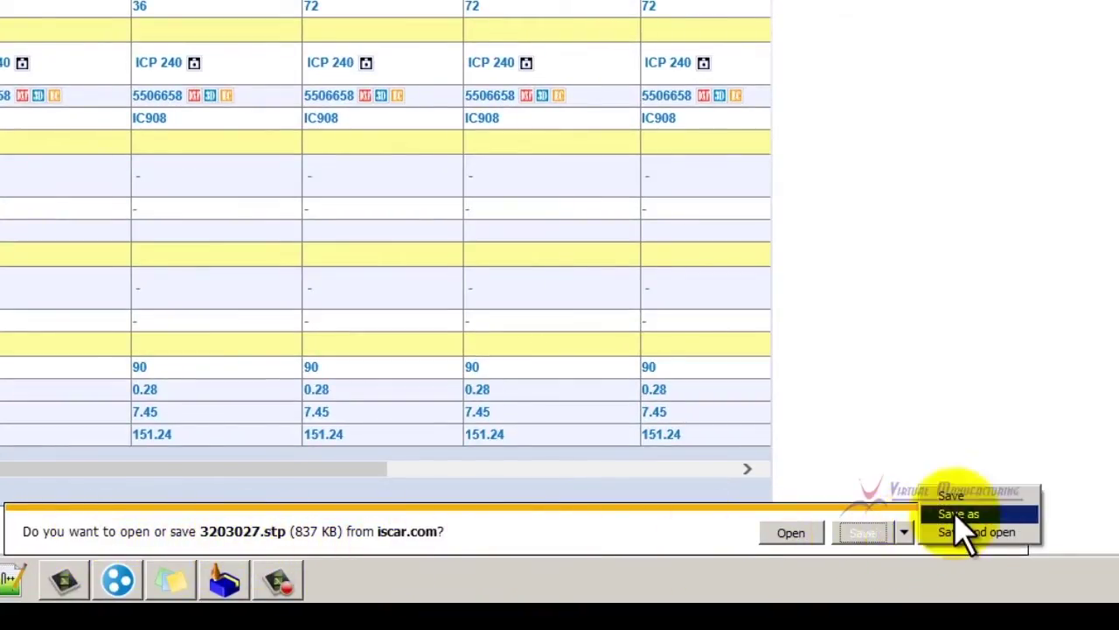
pyautogui.click(953, 513)
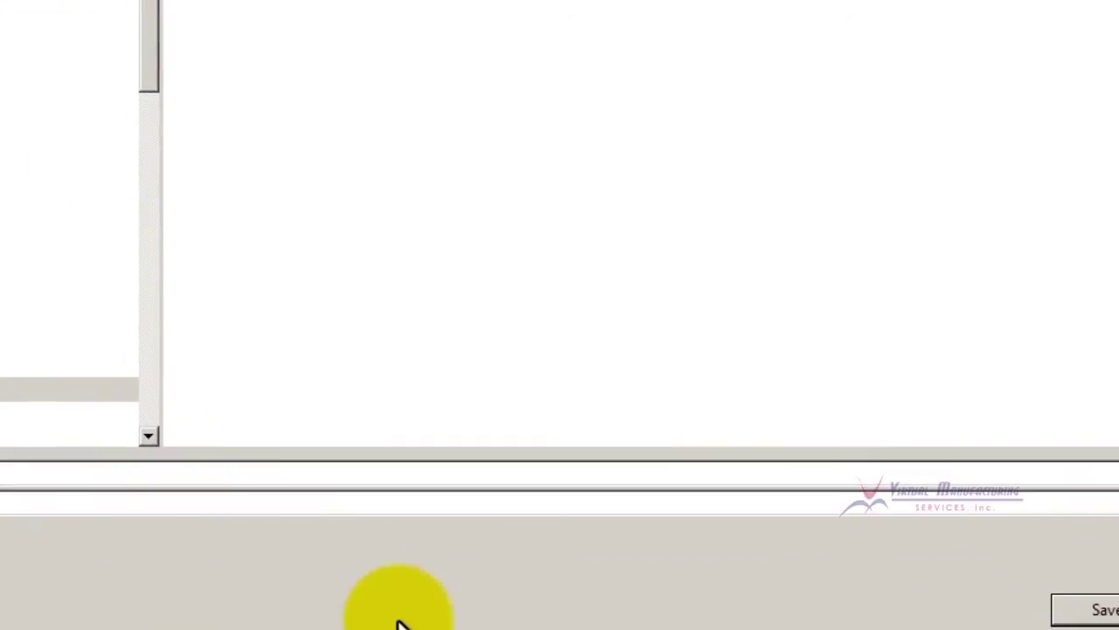
pyautogui.click(1080, 612)
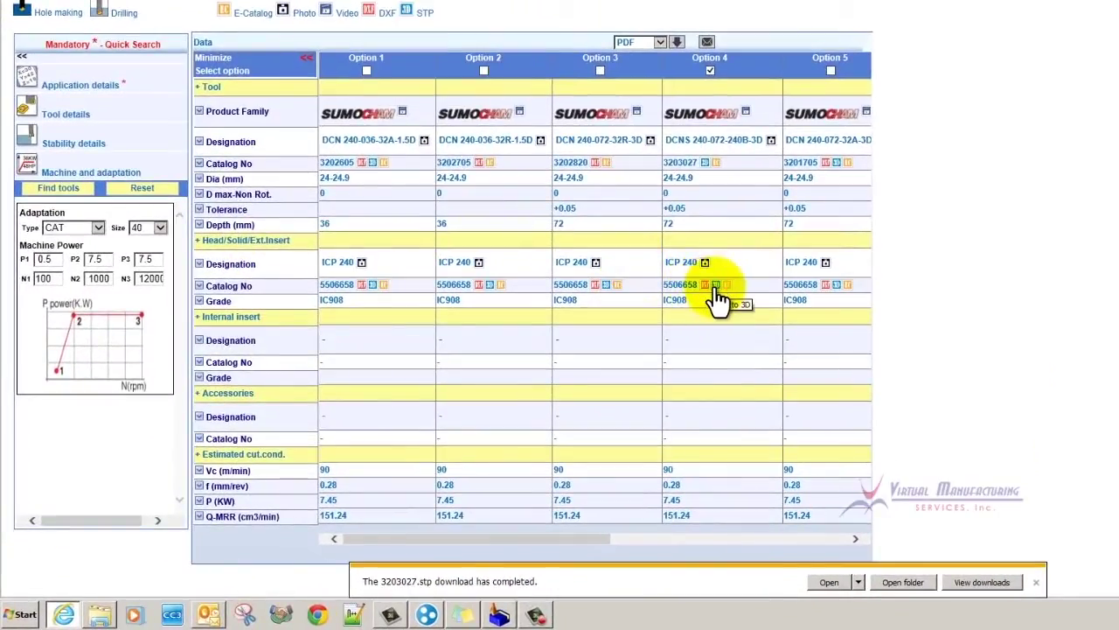
# - Download the ICP 240 insert's 3D model and save it as 5506658.stp
pyautogui.click(716, 286)
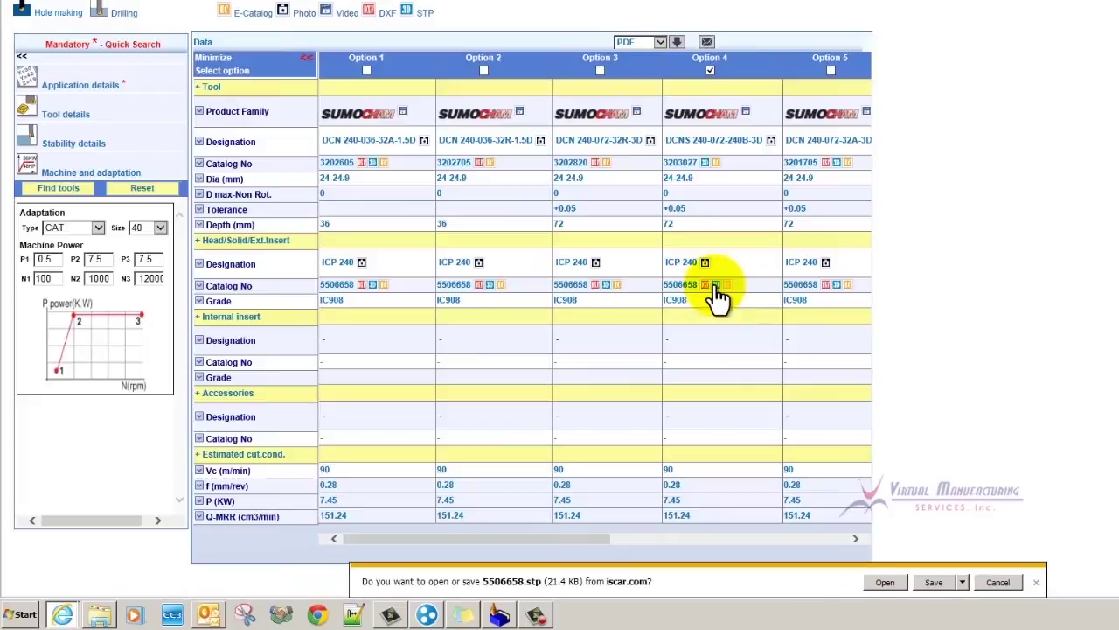
pyautogui.click(962, 587)
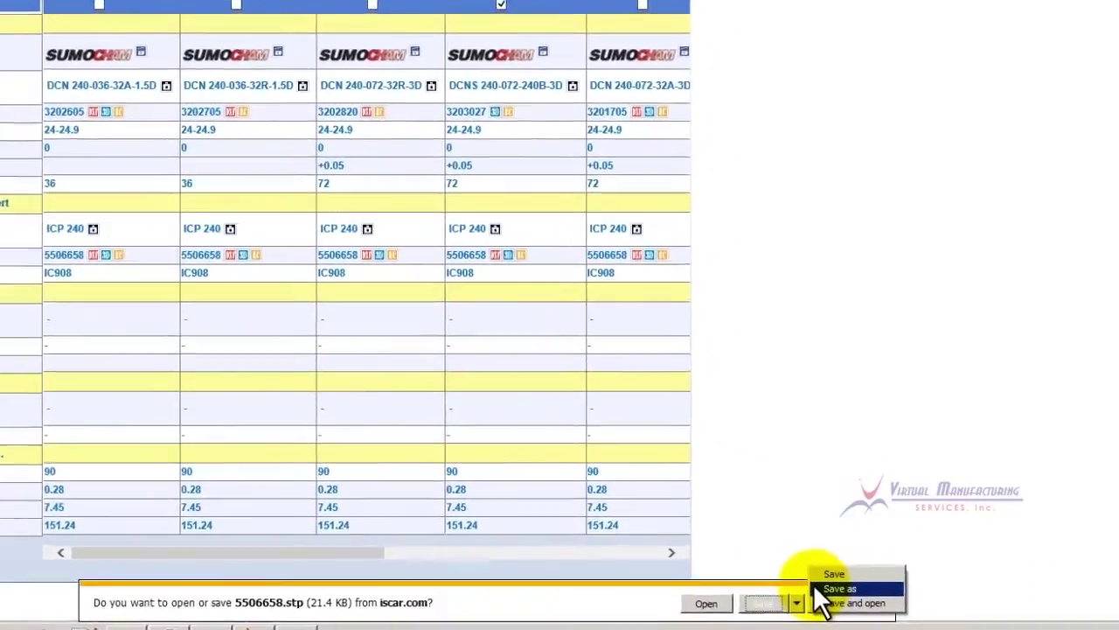
pyautogui.click(967, 571)
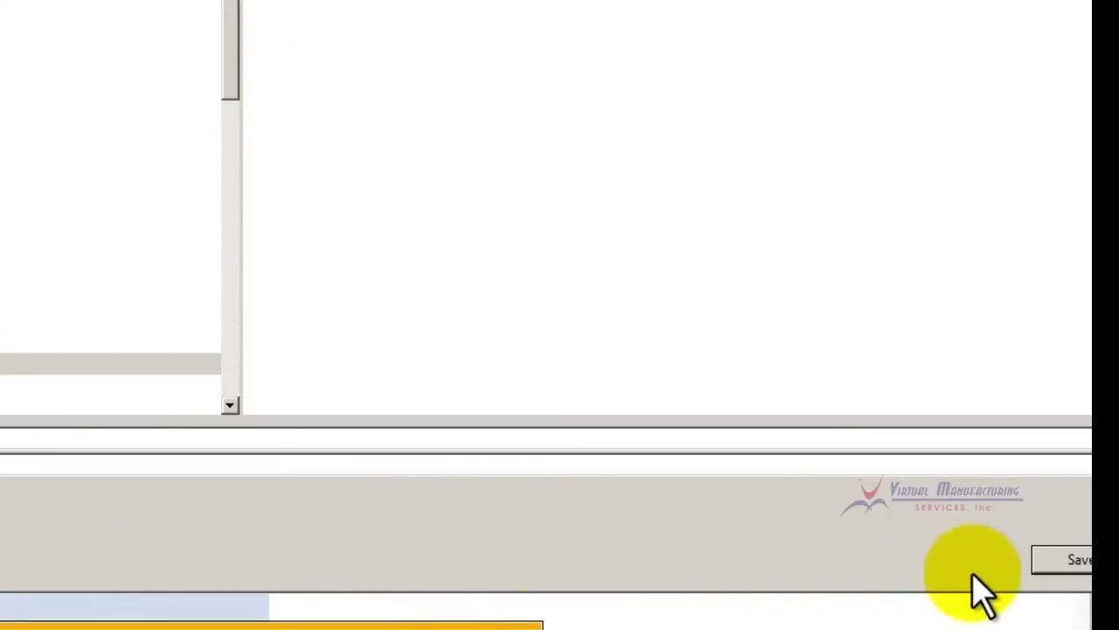
pyautogui.click(1045, 564)
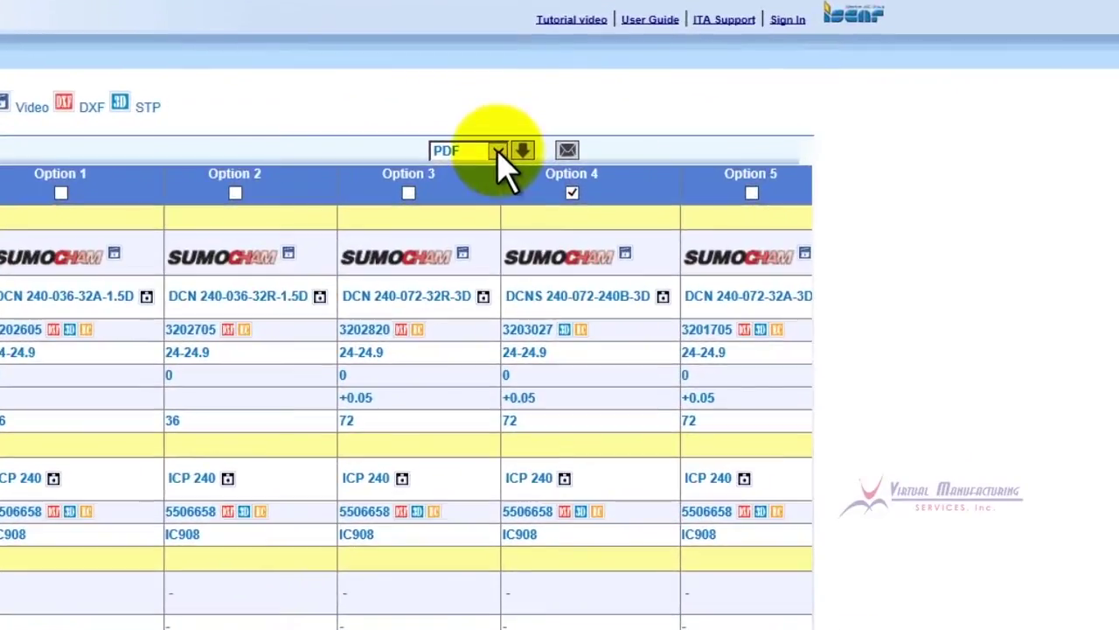
# - Export the drill data in XML-V1.02 format and save it as DCNS 240-072-240B-3D.xml
pyautogui.click(497, 152)
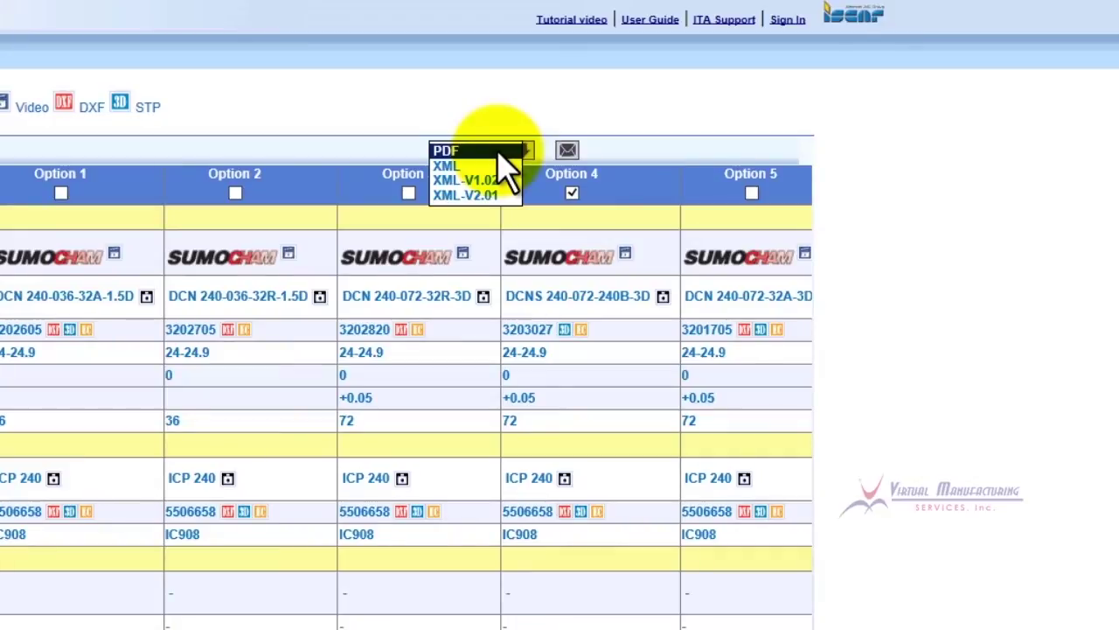
pyautogui.click(495, 181)
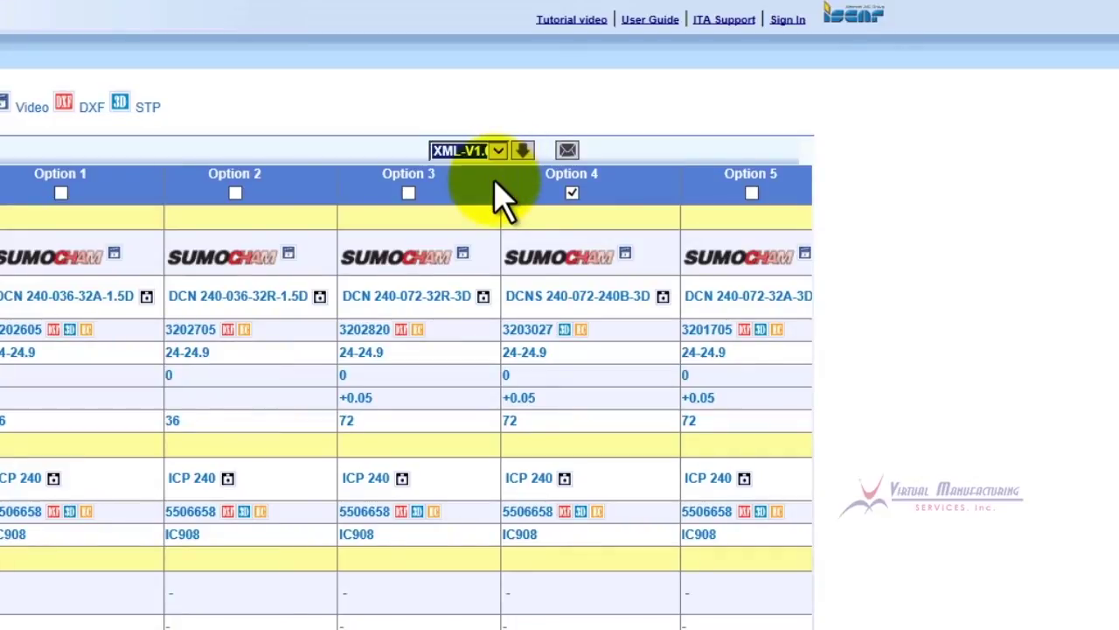
pyautogui.click(595, 267)
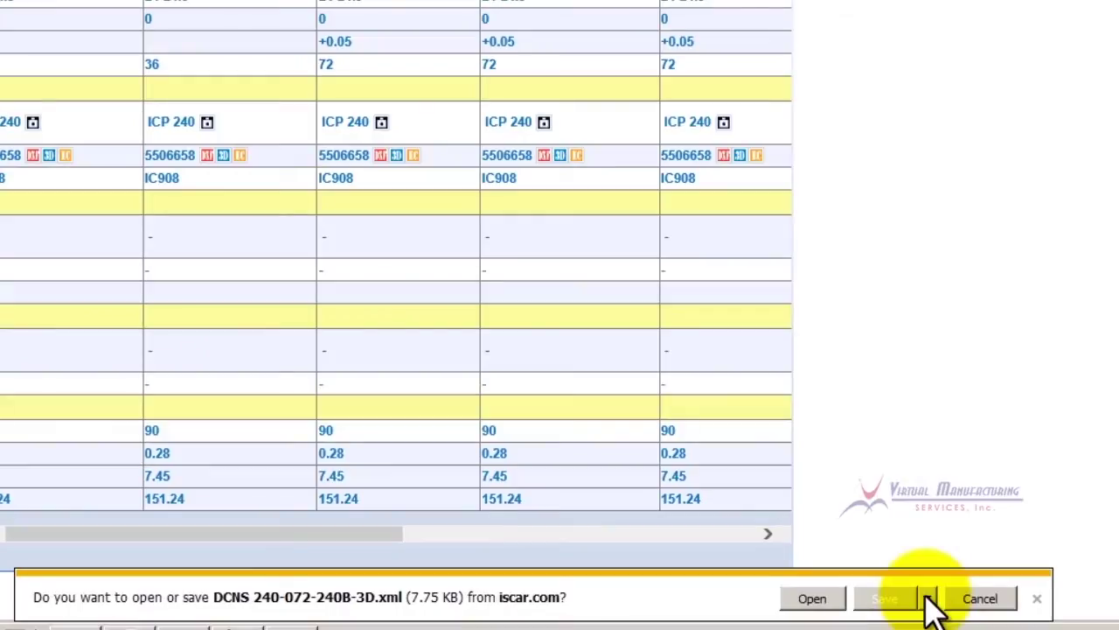
pyautogui.click(930, 602)
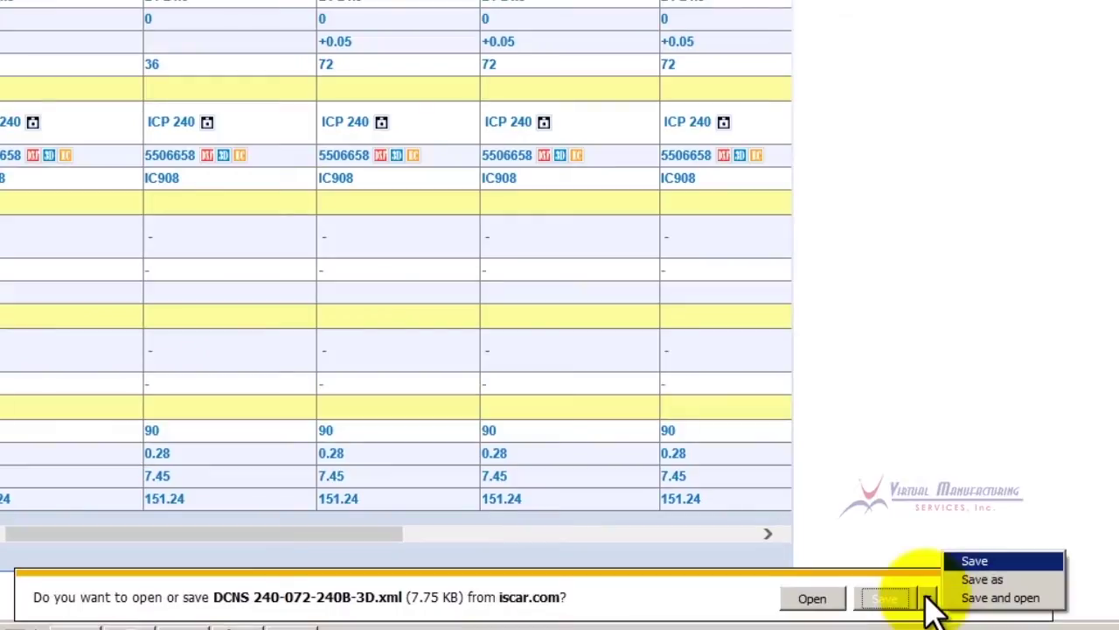
pyautogui.click(971, 580)
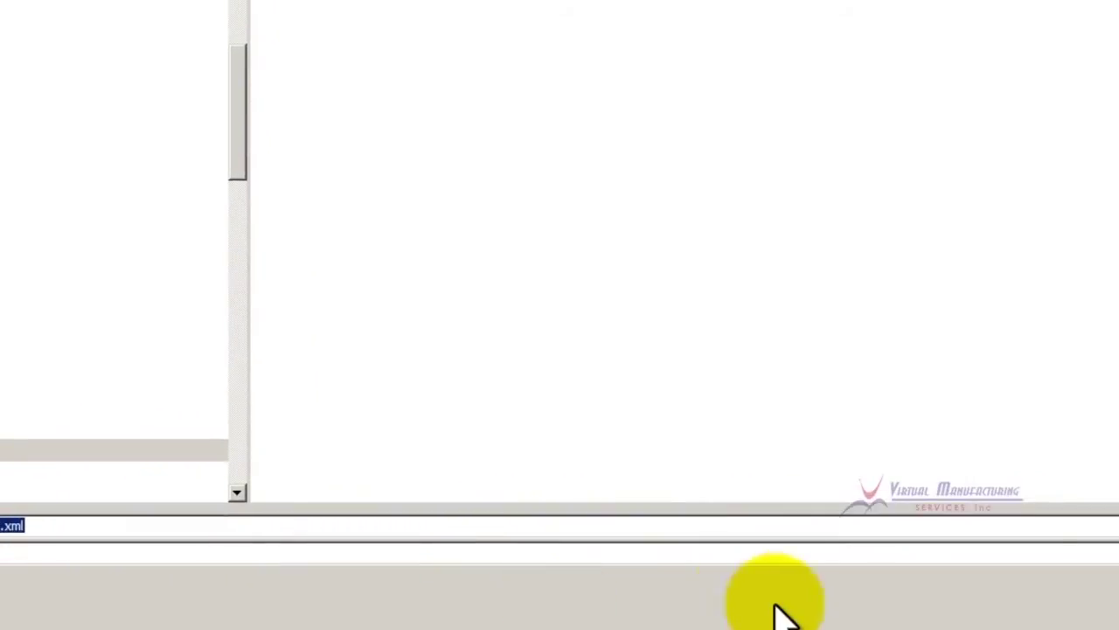
pyautogui.press('Return')
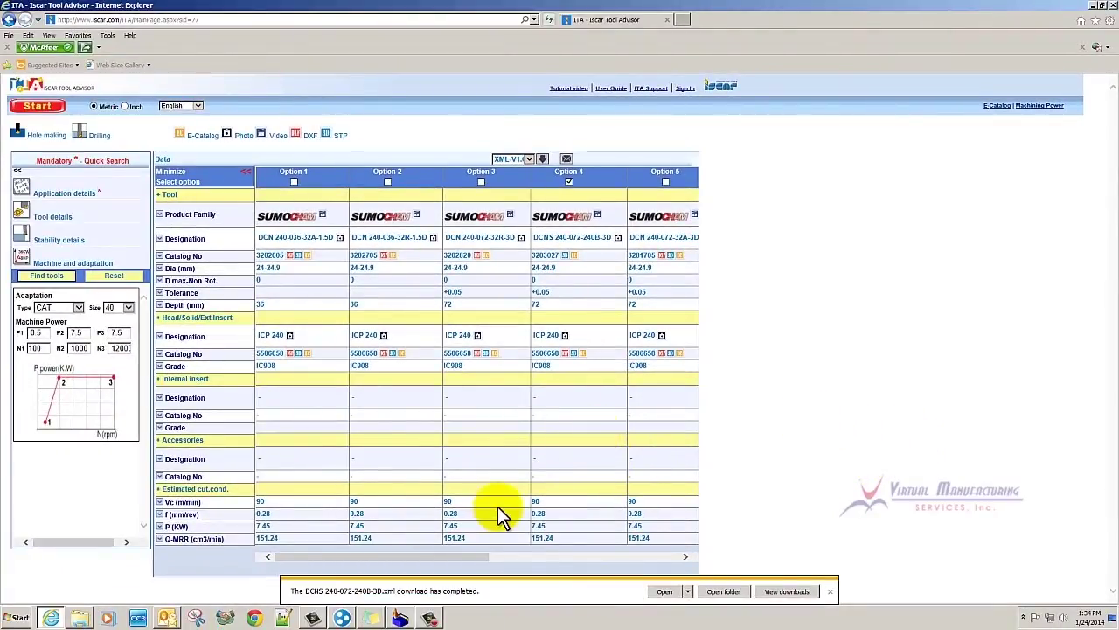
# - On the plate part, import DCNS 240-072-240B-3D.xml through the ISCAR Tool Advisor plug-in
pyautogui.click(399, 617)
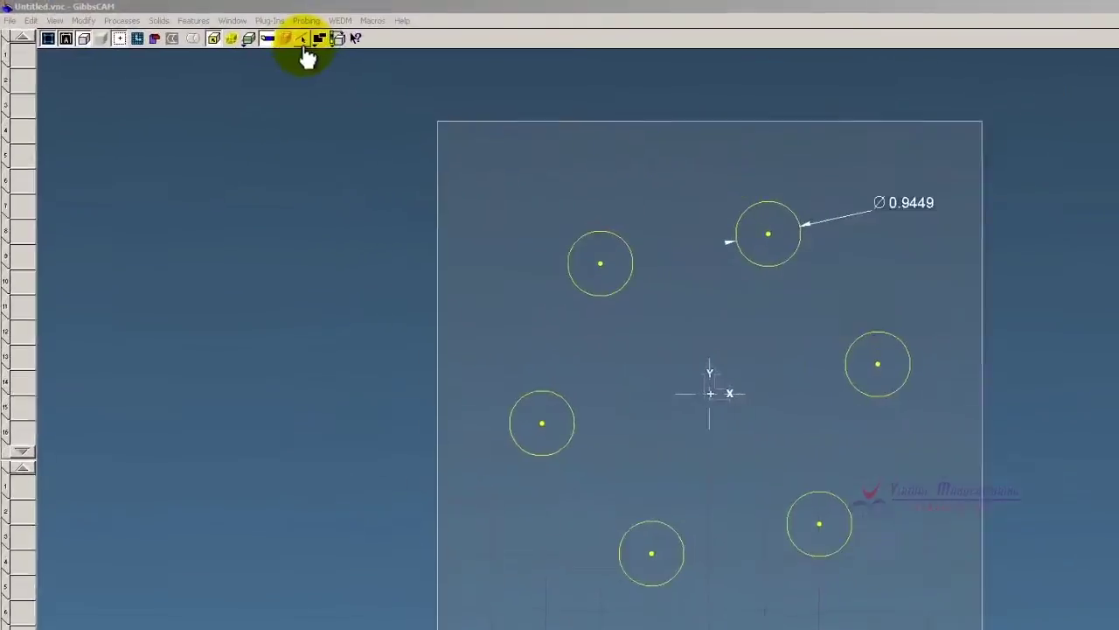
pyautogui.click(275, 22)
pyautogui.click(564, 329)
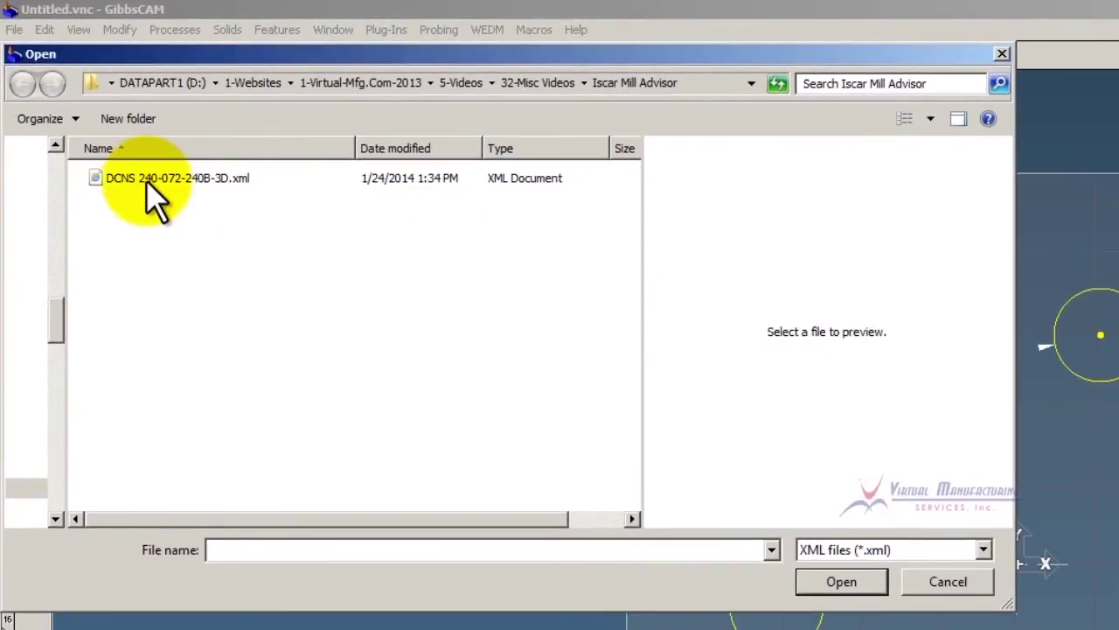
pyautogui.doubleClick(146, 180)
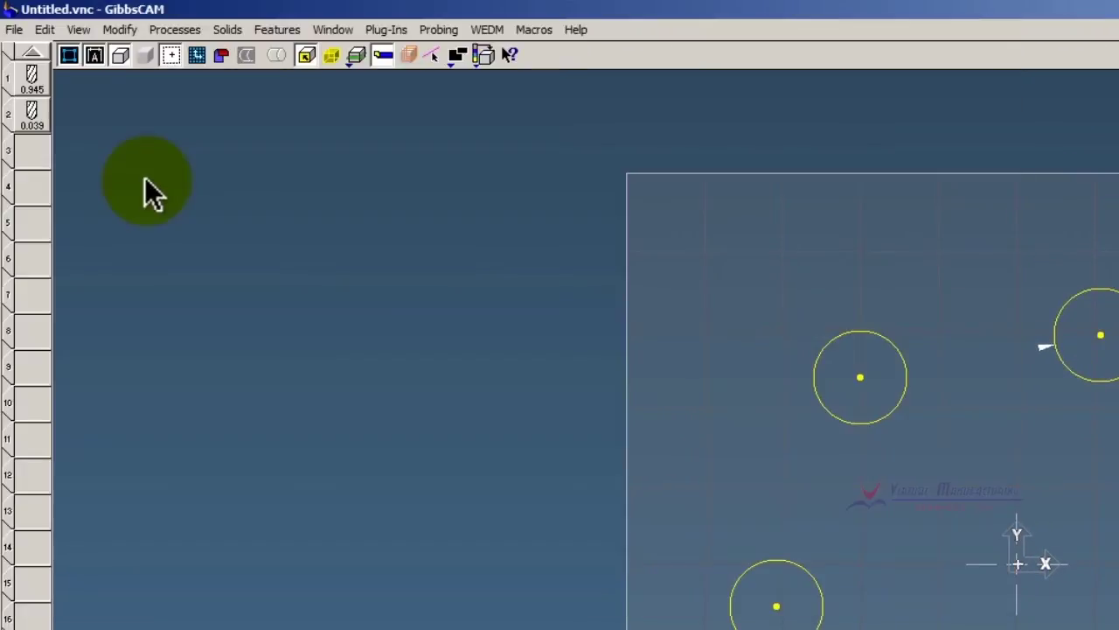
# - Check tool #1 as a 0.94488 drill, 140° point, commented SUMOCHAM : DCNS 240-072-240B-3D
pyautogui.doubleClick(27, 79)
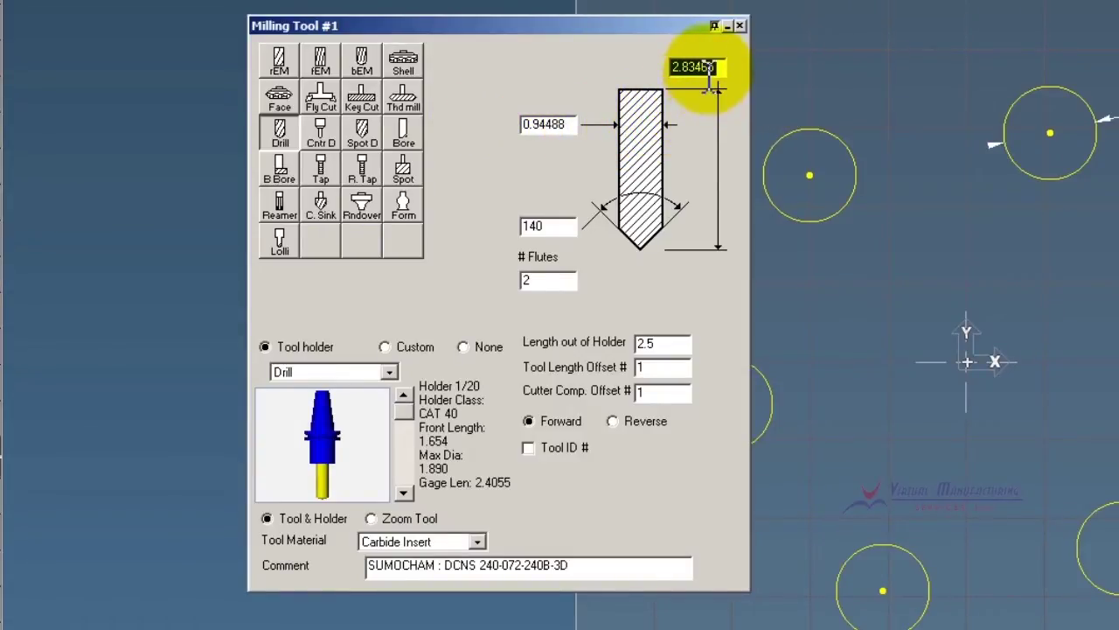
pyautogui.moveTo(582, 566); pyautogui.dragTo(352, 549)
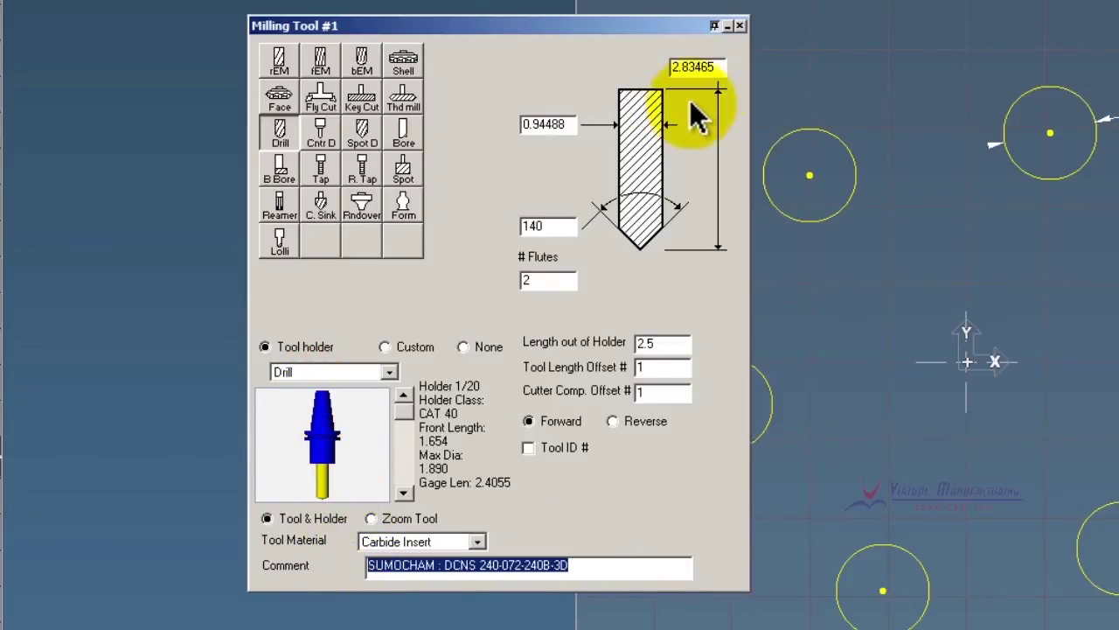
pyautogui.click(740, 25)
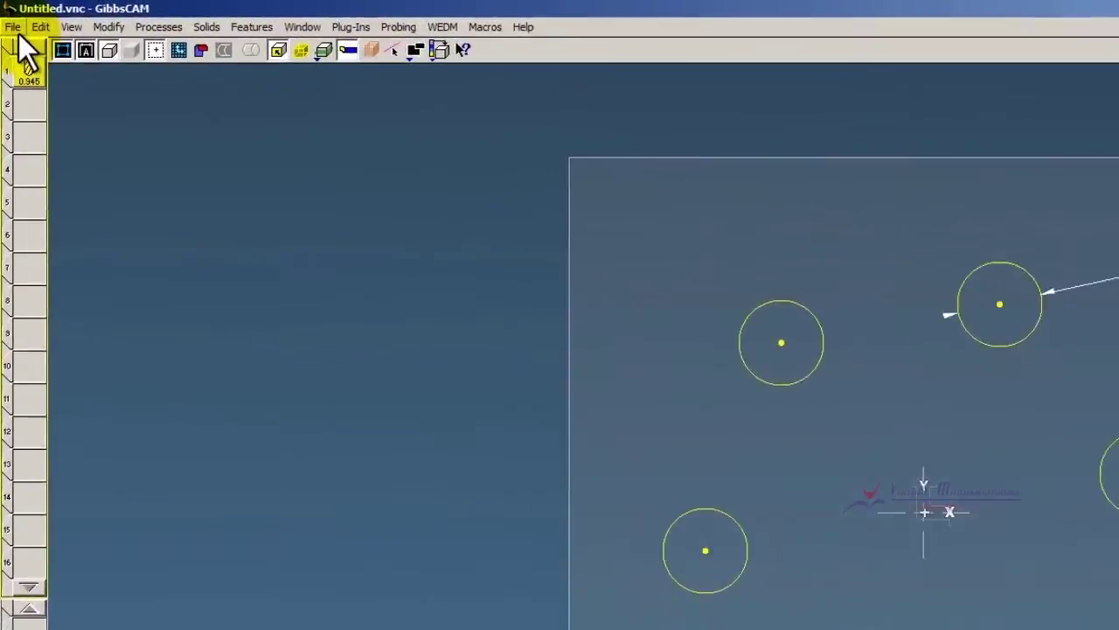
# - Import the 5506658.stp drill head model, accepting the solid and attribute-mapping options
pyautogui.click(7, 16)
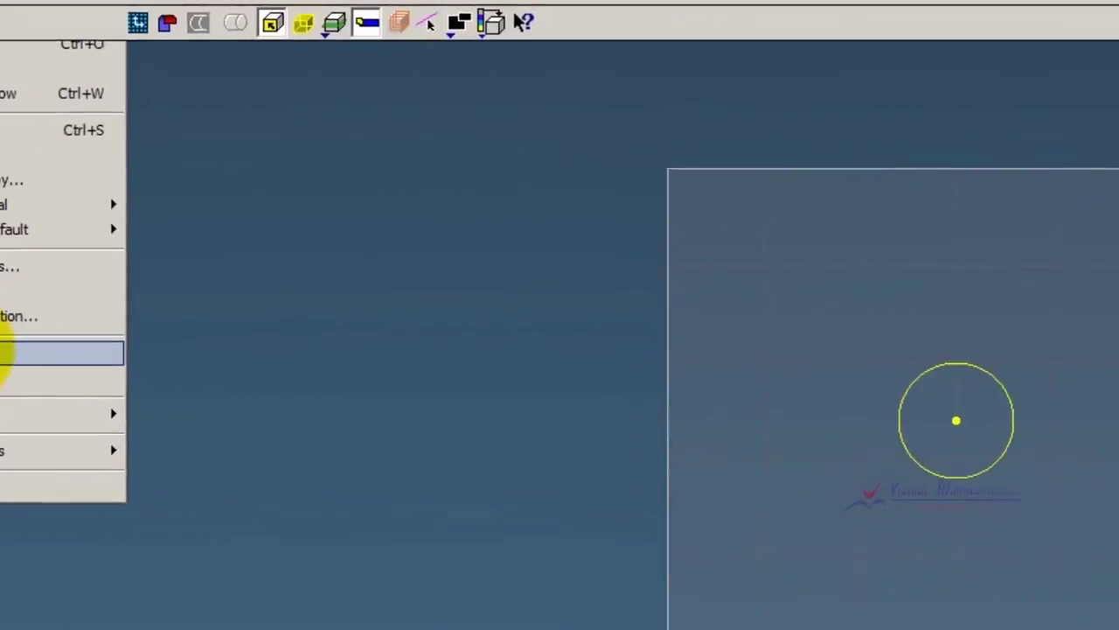
pyautogui.click(70, 427)
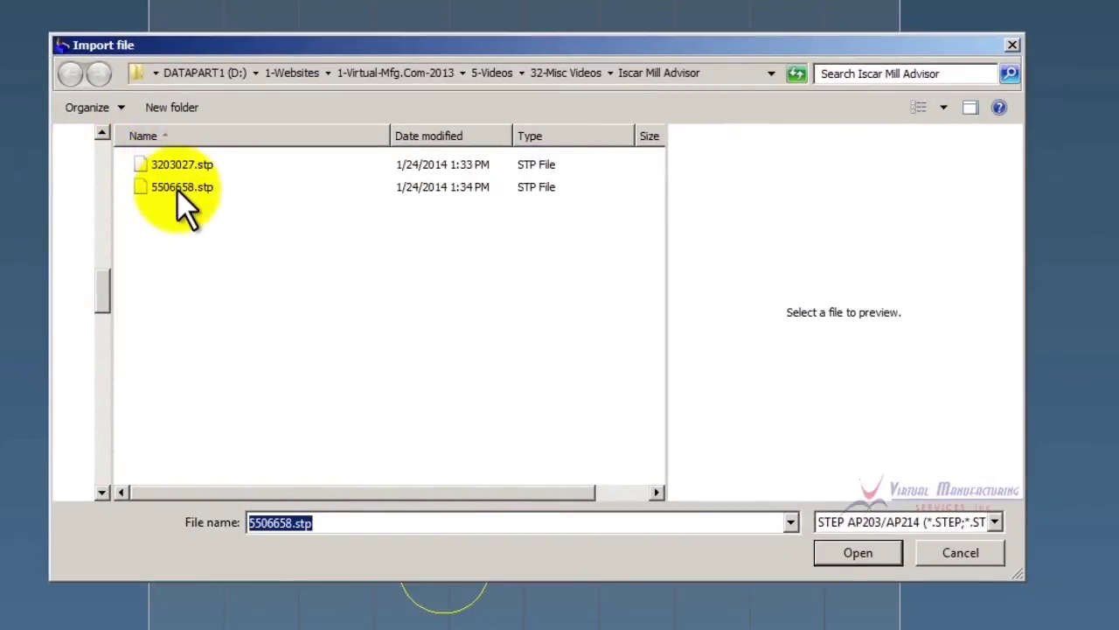
pyautogui.doubleClick(176, 187)
pyautogui.click(621, 403)
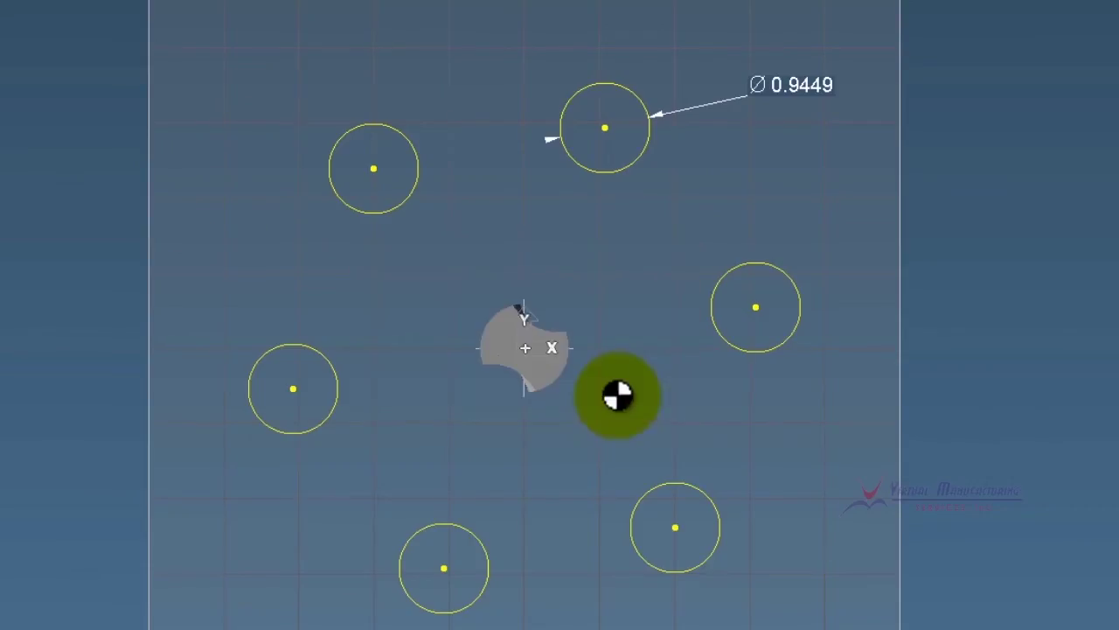
pyautogui.click(744, 86)
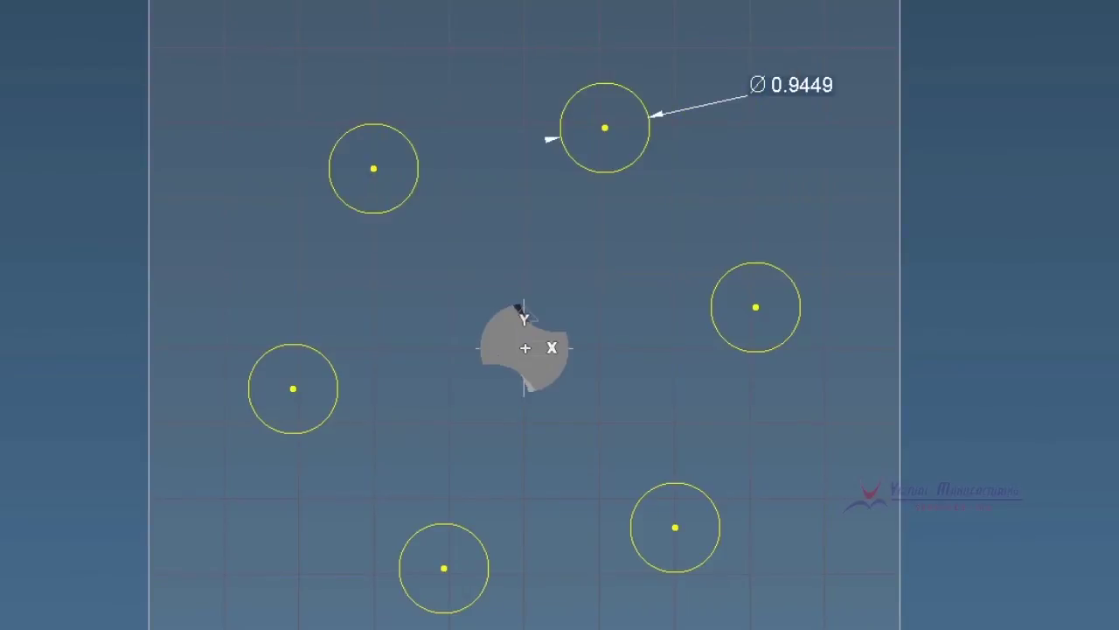
# - Import the 3203027.stp drill body model, then show the part in isometric view
pyautogui.click(7, 16)
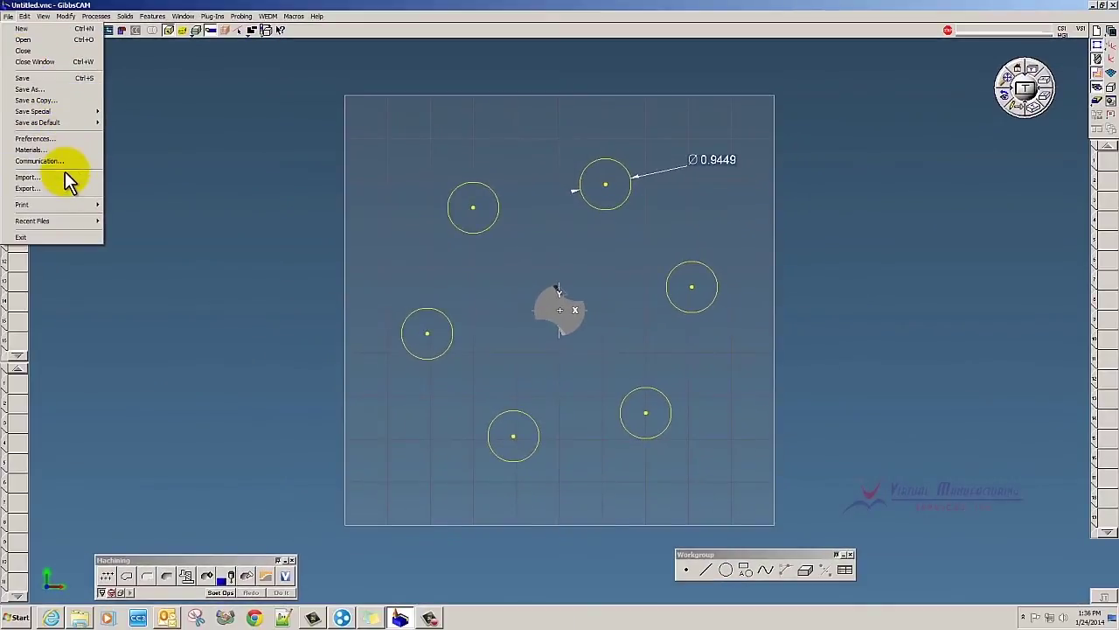
pyautogui.click(65, 176)
pyautogui.doubleClick(371, 208)
pyautogui.click(612, 340)
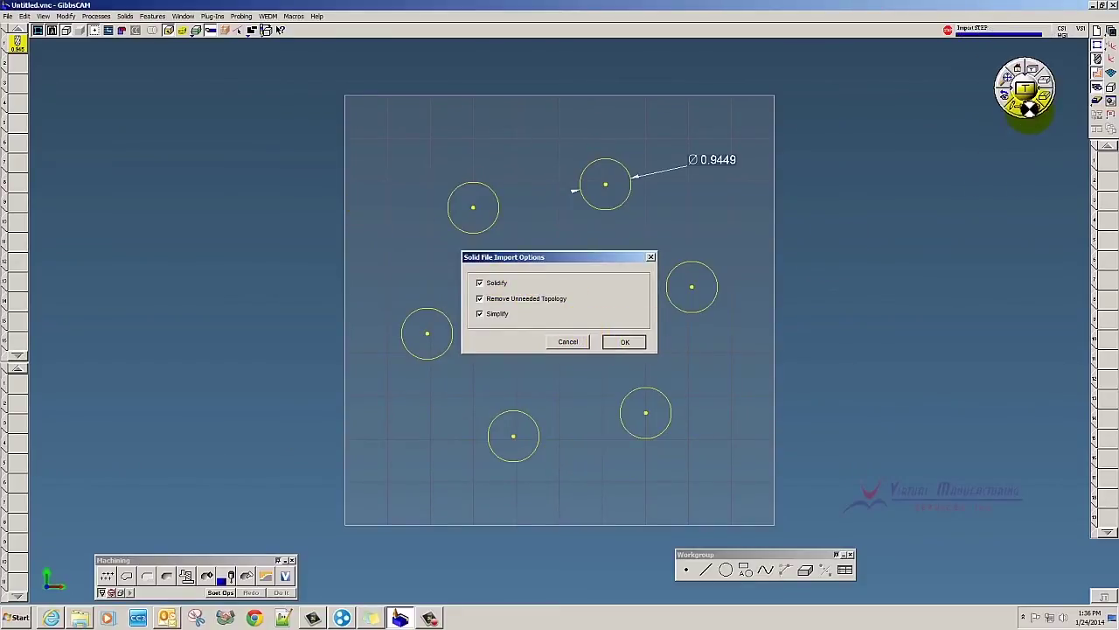
pyautogui.click(691, 160)
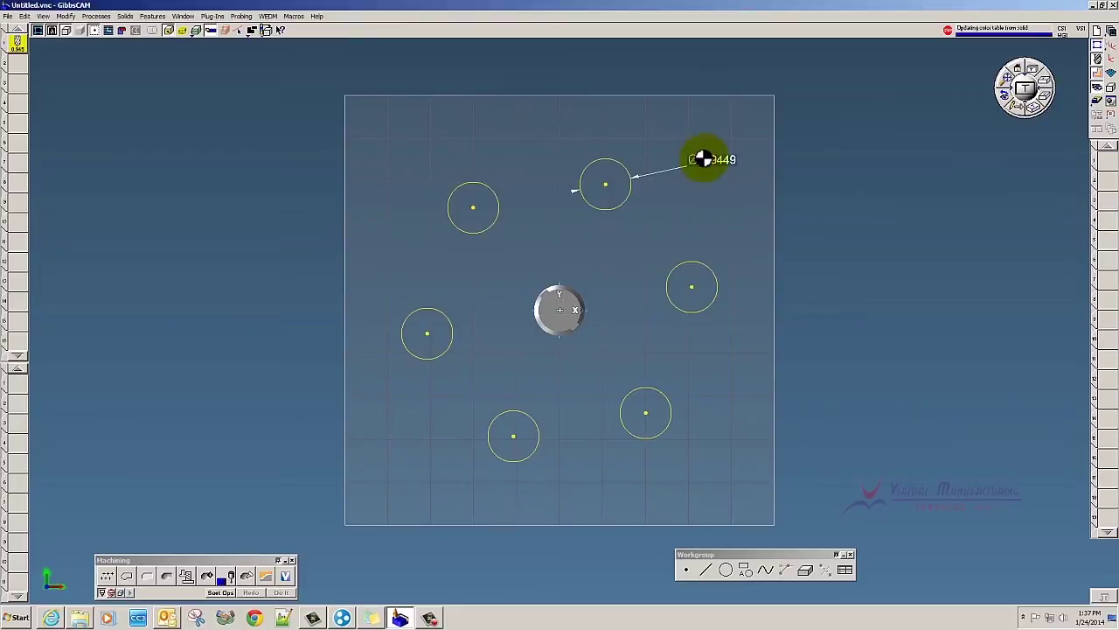
pyautogui.click(1038, 114)
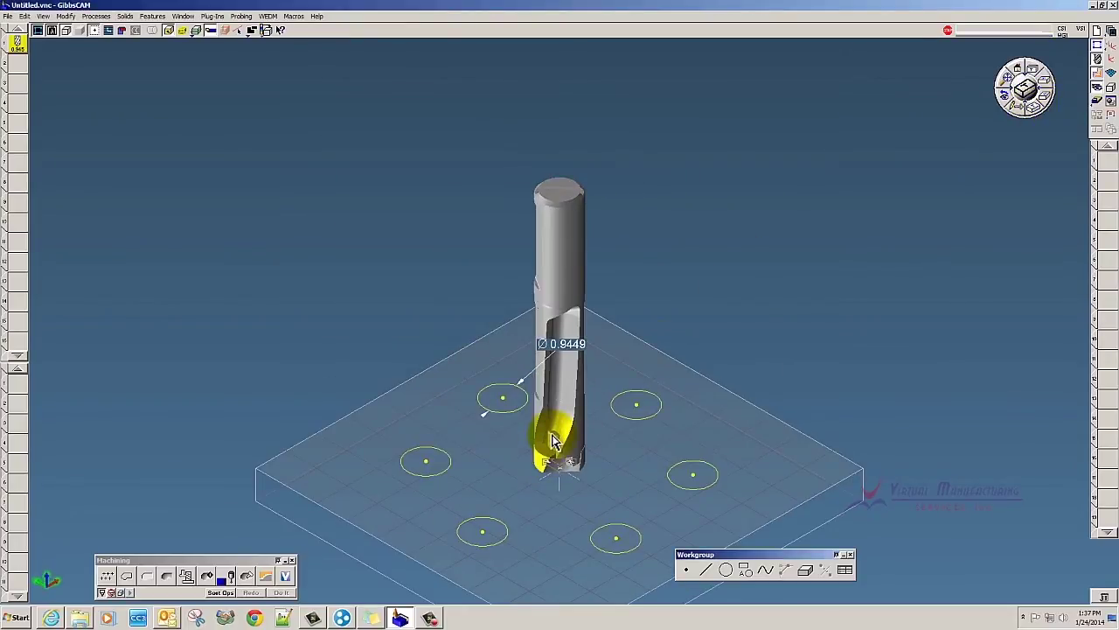
# - Stow the imported drill solid in the Body Bag and close the Solid Modeling palettes
pyautogui.click(1108, 98)
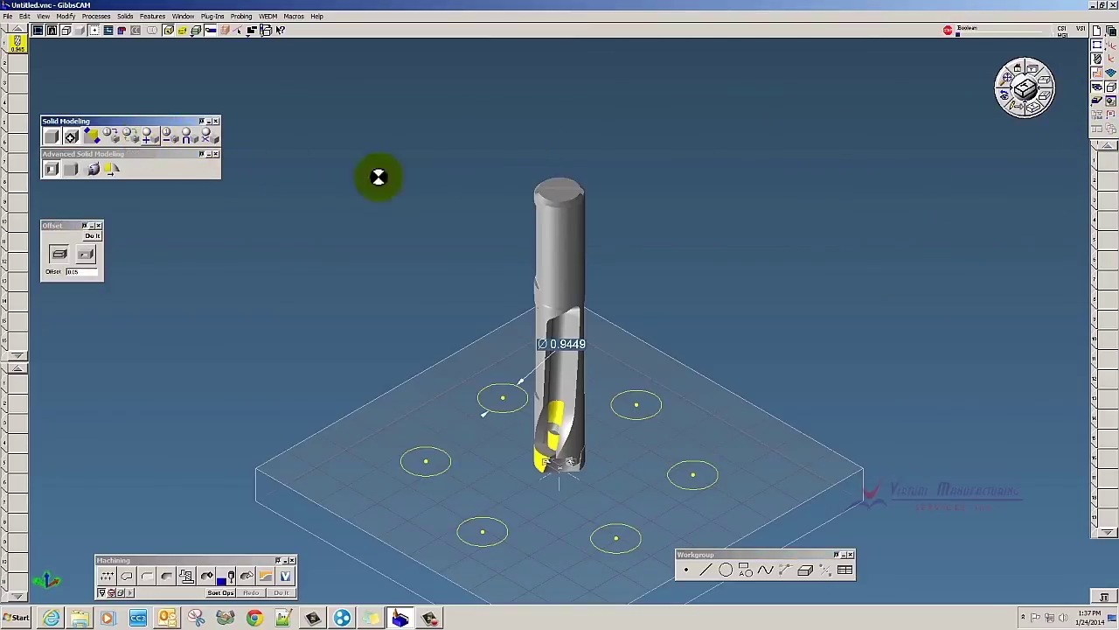
pyautogui.click(561, 232)
pyautogui.moveTo(560, 233); pyautogui.dragTo(717, 260)
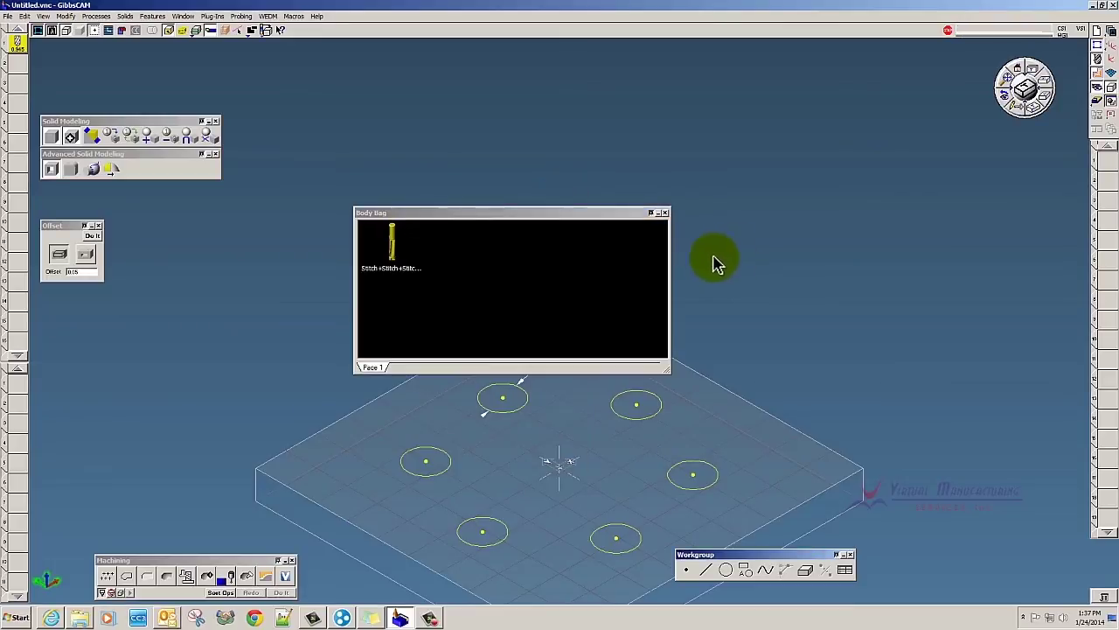
pyautogui.click(664, 214)
pyautogui.click(216, 123)
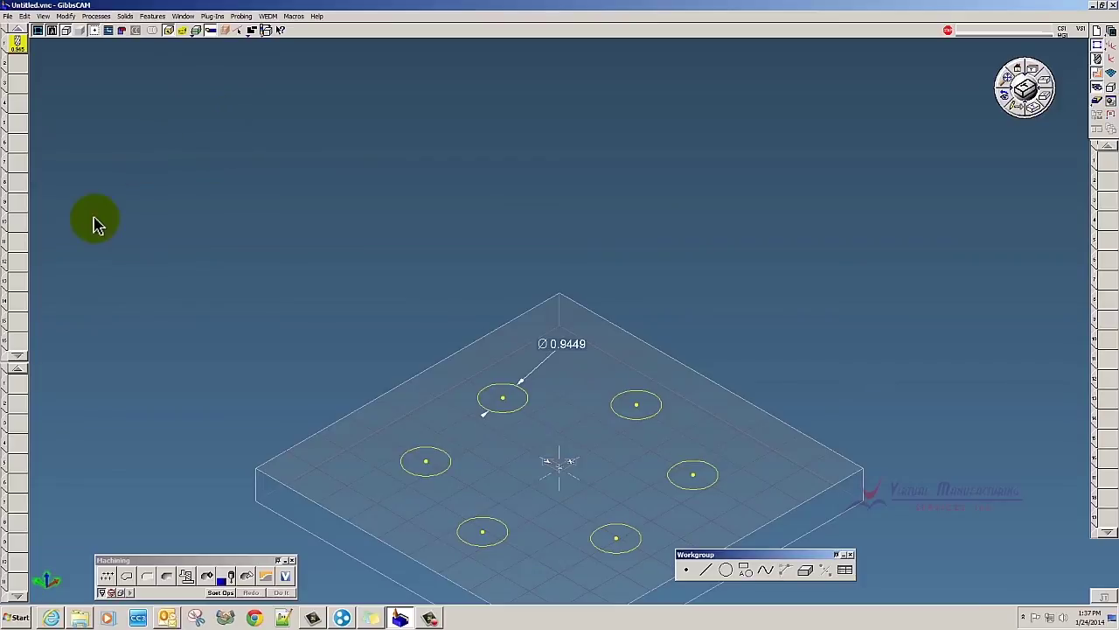
pyautogui.click(112, 579)
# - Assign drill tool #1 to the Holes process, checking 2106 RPM and 0.664 feed against ISCAR Tool Advisor
pyautogui.moveTo(18, 44); pyautogui.dragTo(17, 376)
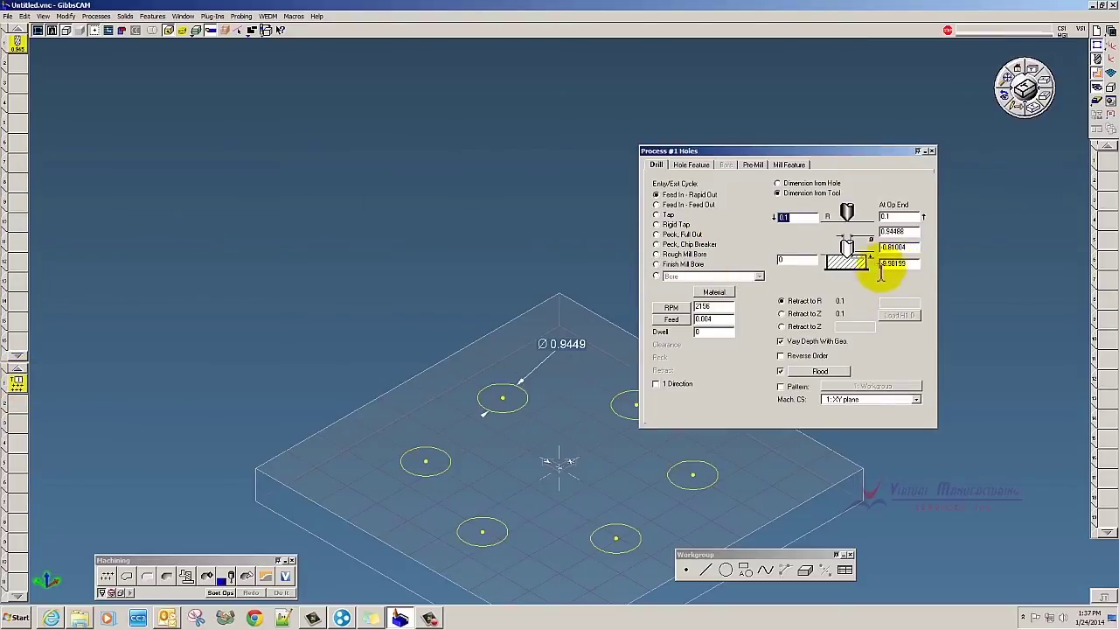
pyautogui.click(50, 617)
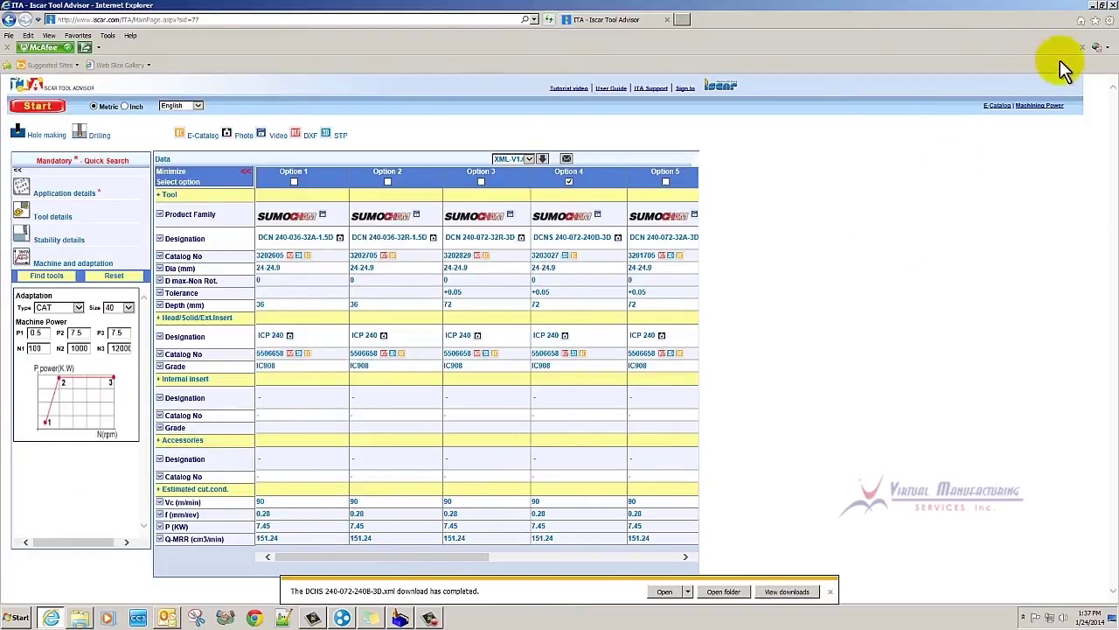
pyautogui.click(1094, 7)
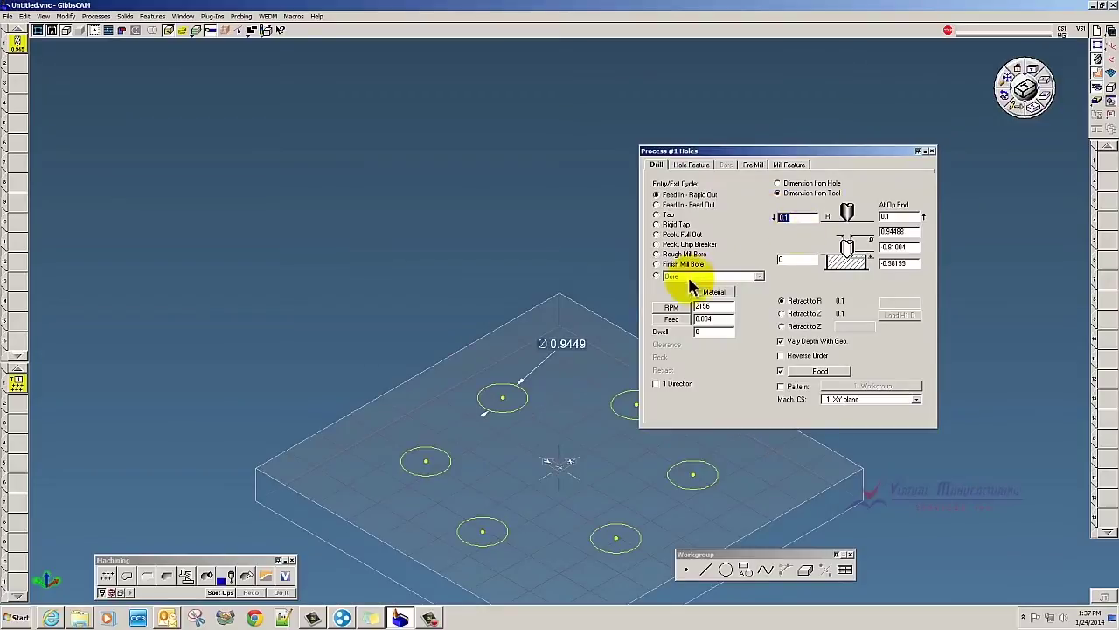
pyautogui.click(932, 151)
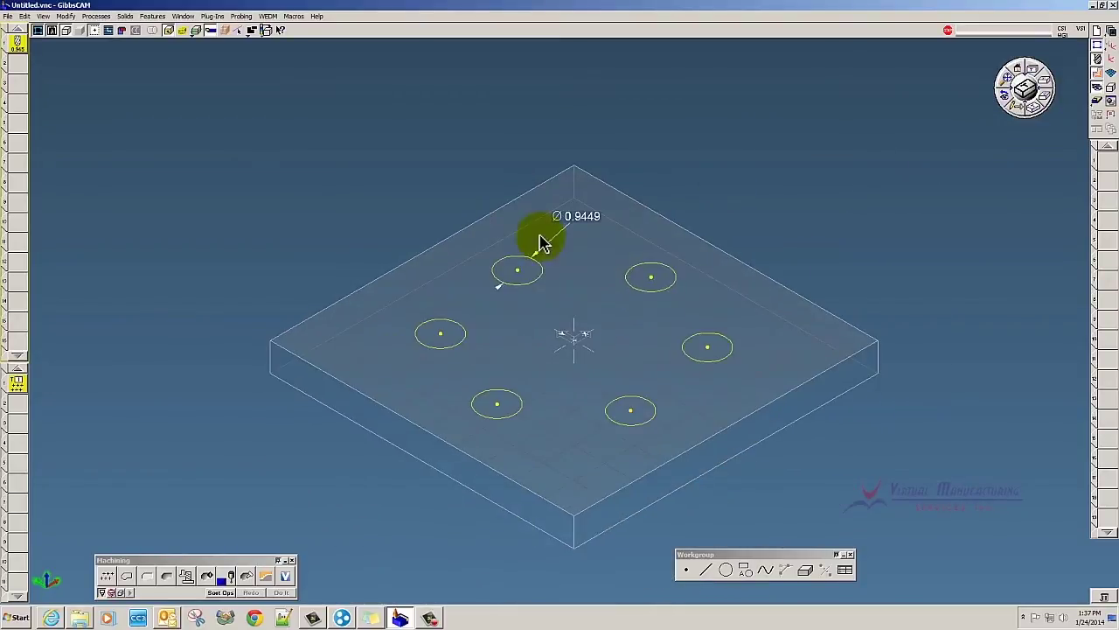
# - Select all six plate holes and calculate the Holes drilling toolpath on them
pyautogui.click(515, 269)
pyautogui.keyDown('shift'); pyautogui.click(651, 279); pyautogui.keyUp('shift')
pyautogui.keyDown('shift'); pyautogui.click(708, 350); pyautogui.keyUp('shift')
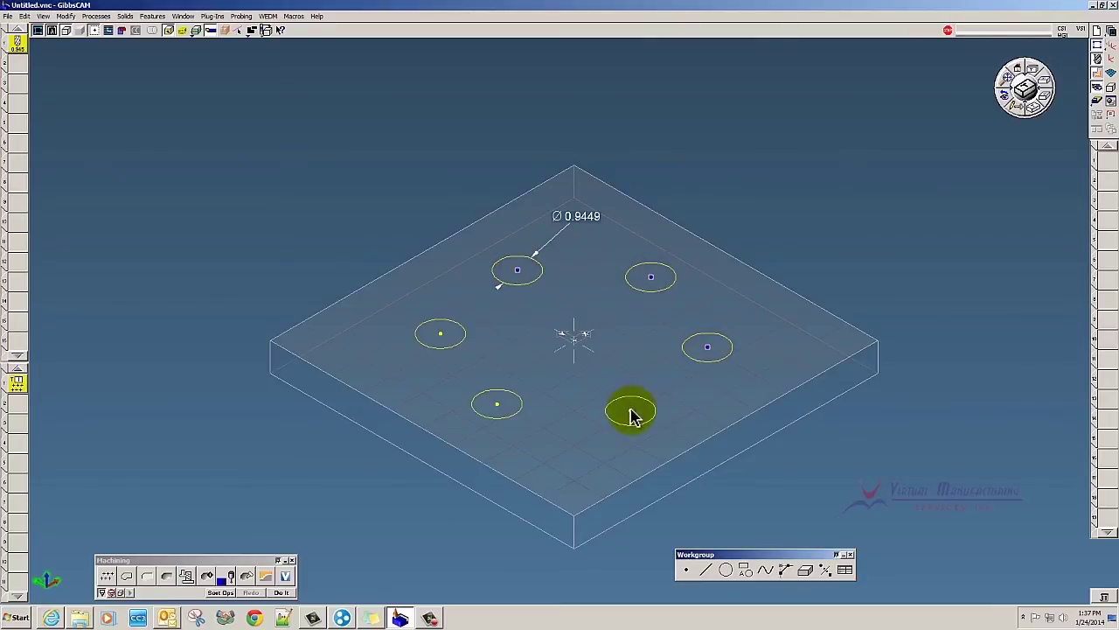
pyautogui.keyDown('shift'); pyautogui.click(632, 412); pyautogui.keyUp('shift')
pyautogui.keyDown('shift'); pyautogui.click(499, 406); pyautogui.keyUp('shift')
pyautogui.keyDown('shift'); pyautogui.click(442, 337); pyautogui.keyUp('shift')
pyautogui.click(286, 581)
pyautogui.click(282, 592)
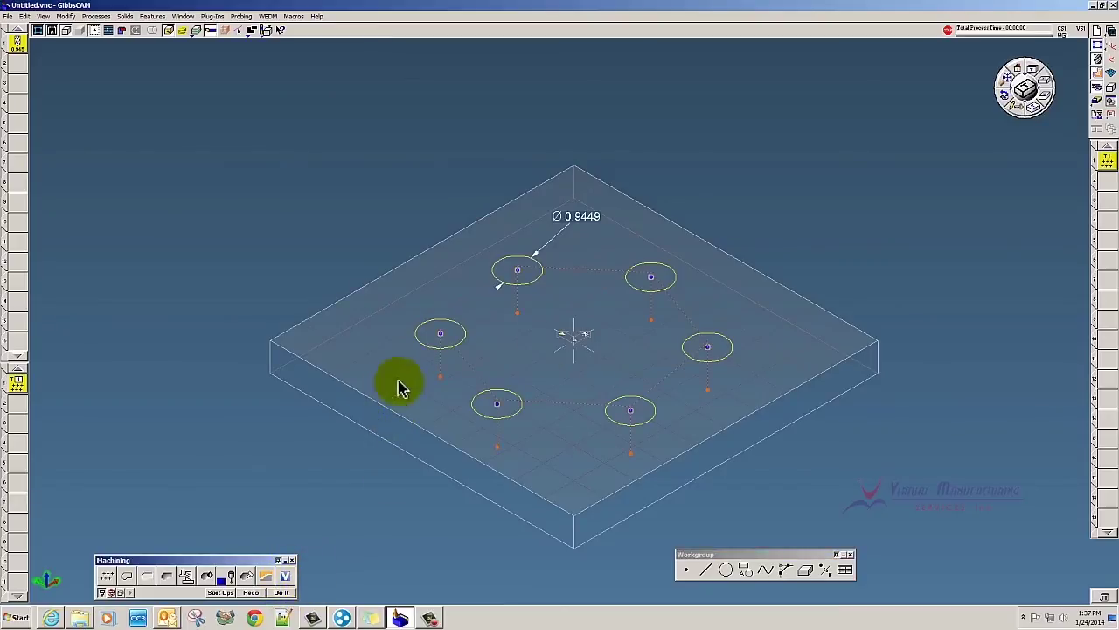
# - Play the cutting render of the six holes, then tilt and zoom the view
pyautogui.click(1100, 105)
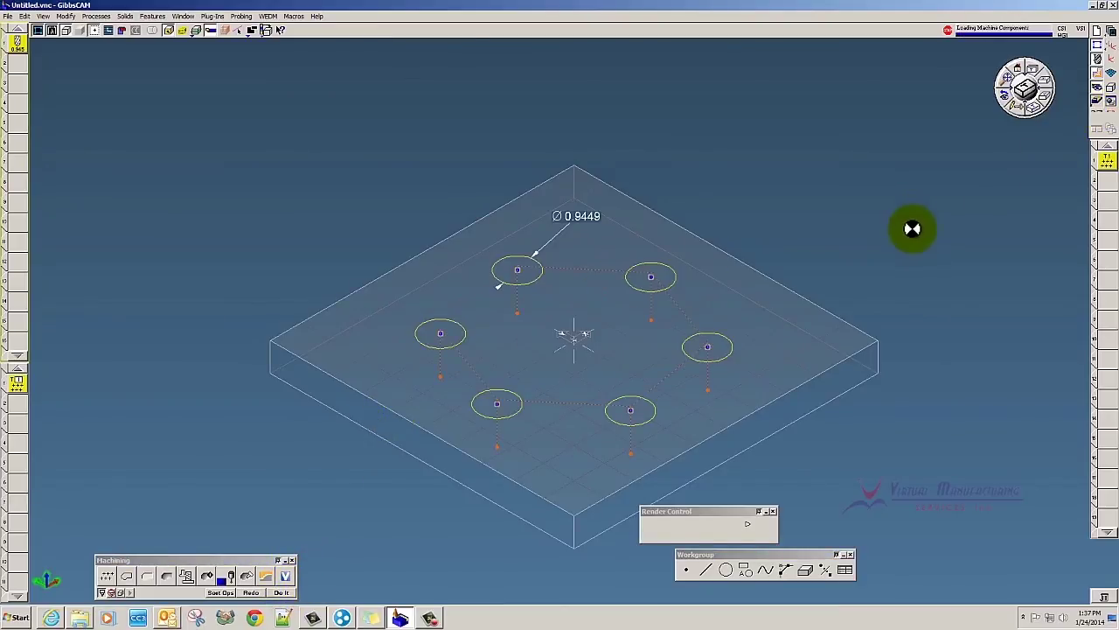
pyautogui.click(719, 527)
pyautogui.click(749, 525)
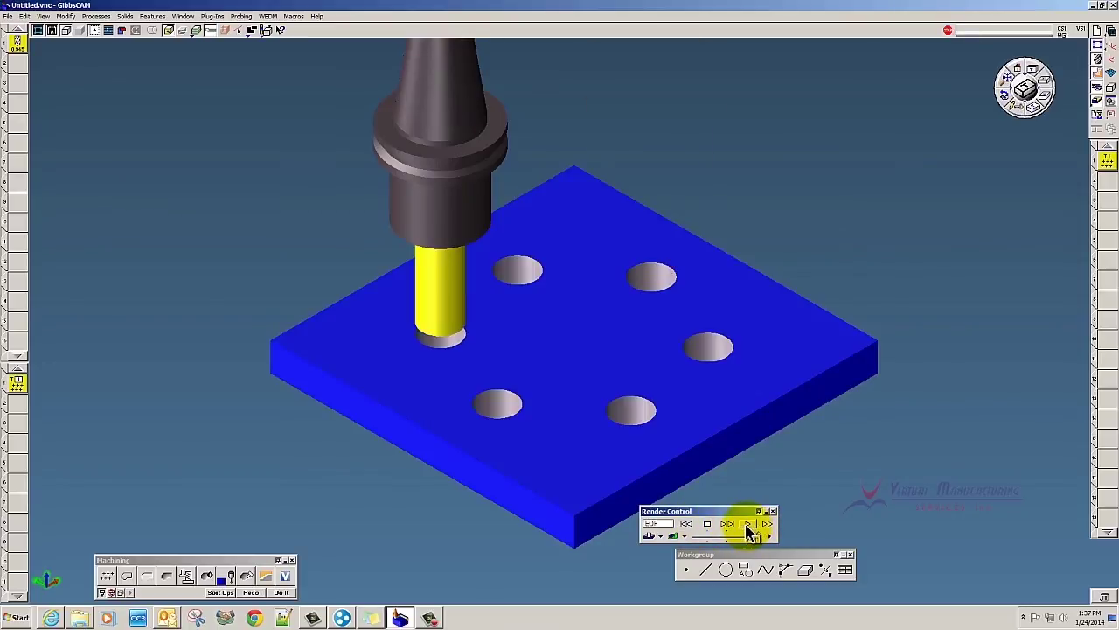
pyautogui.moveTo(1035, 90); pyautogui.dragTo(1019, 91)
pyautogui.scroll(-2, 822, 192)
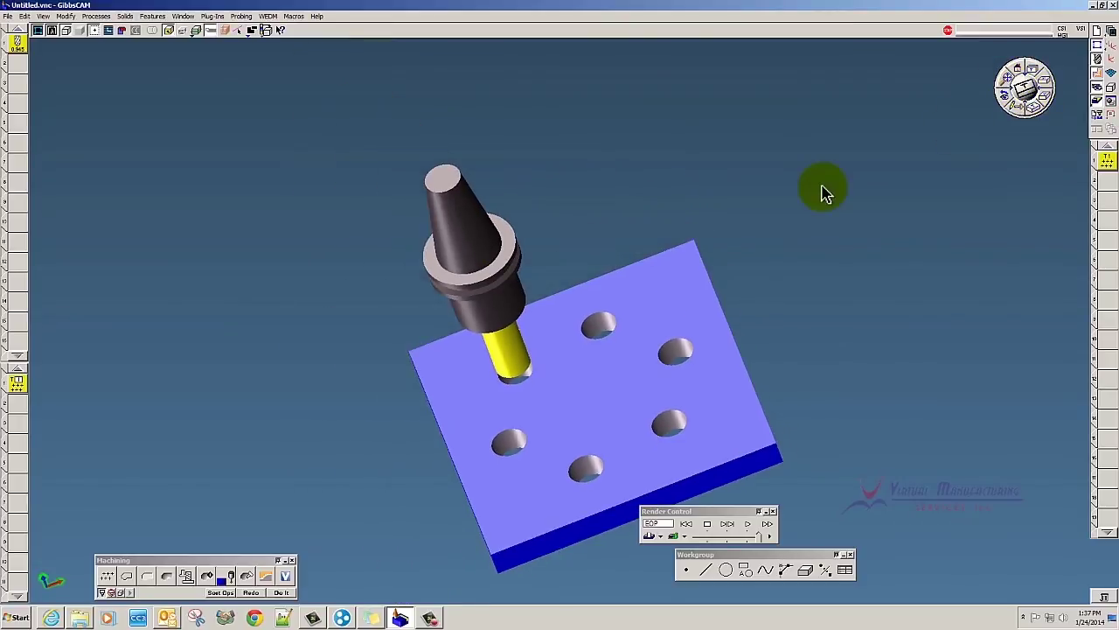